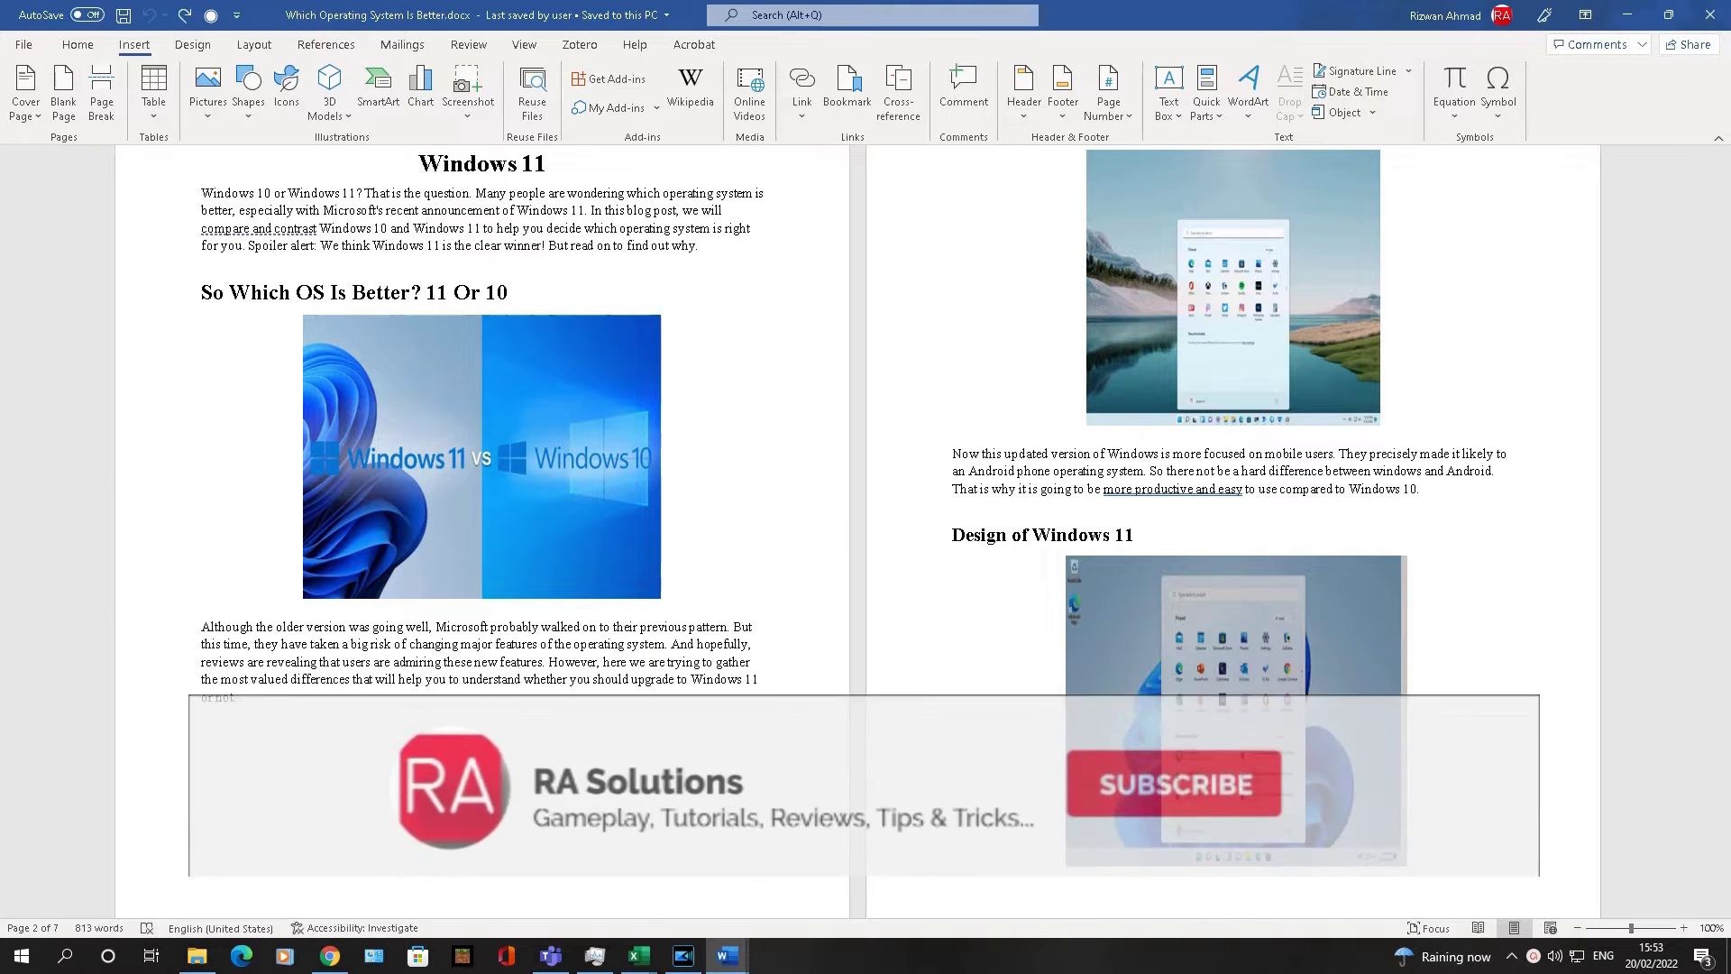
scroll(865, 528, up, 1)
scroll(866, 528, up, 1)
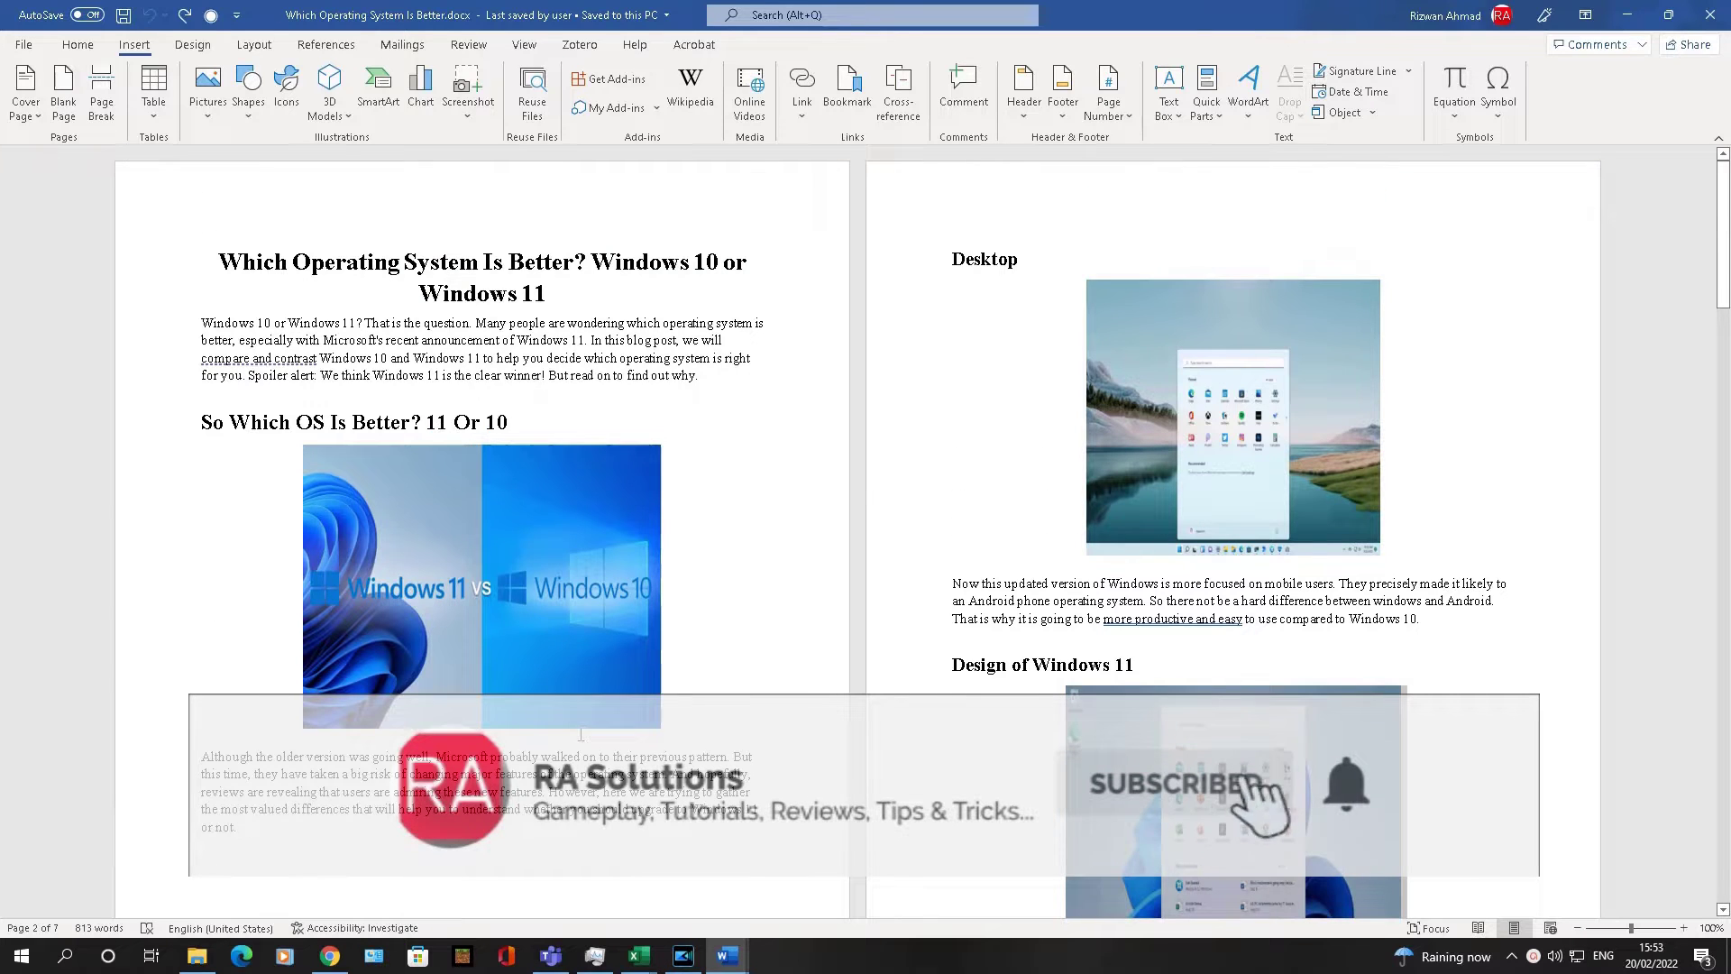
scroll(866, 528, down, 1)
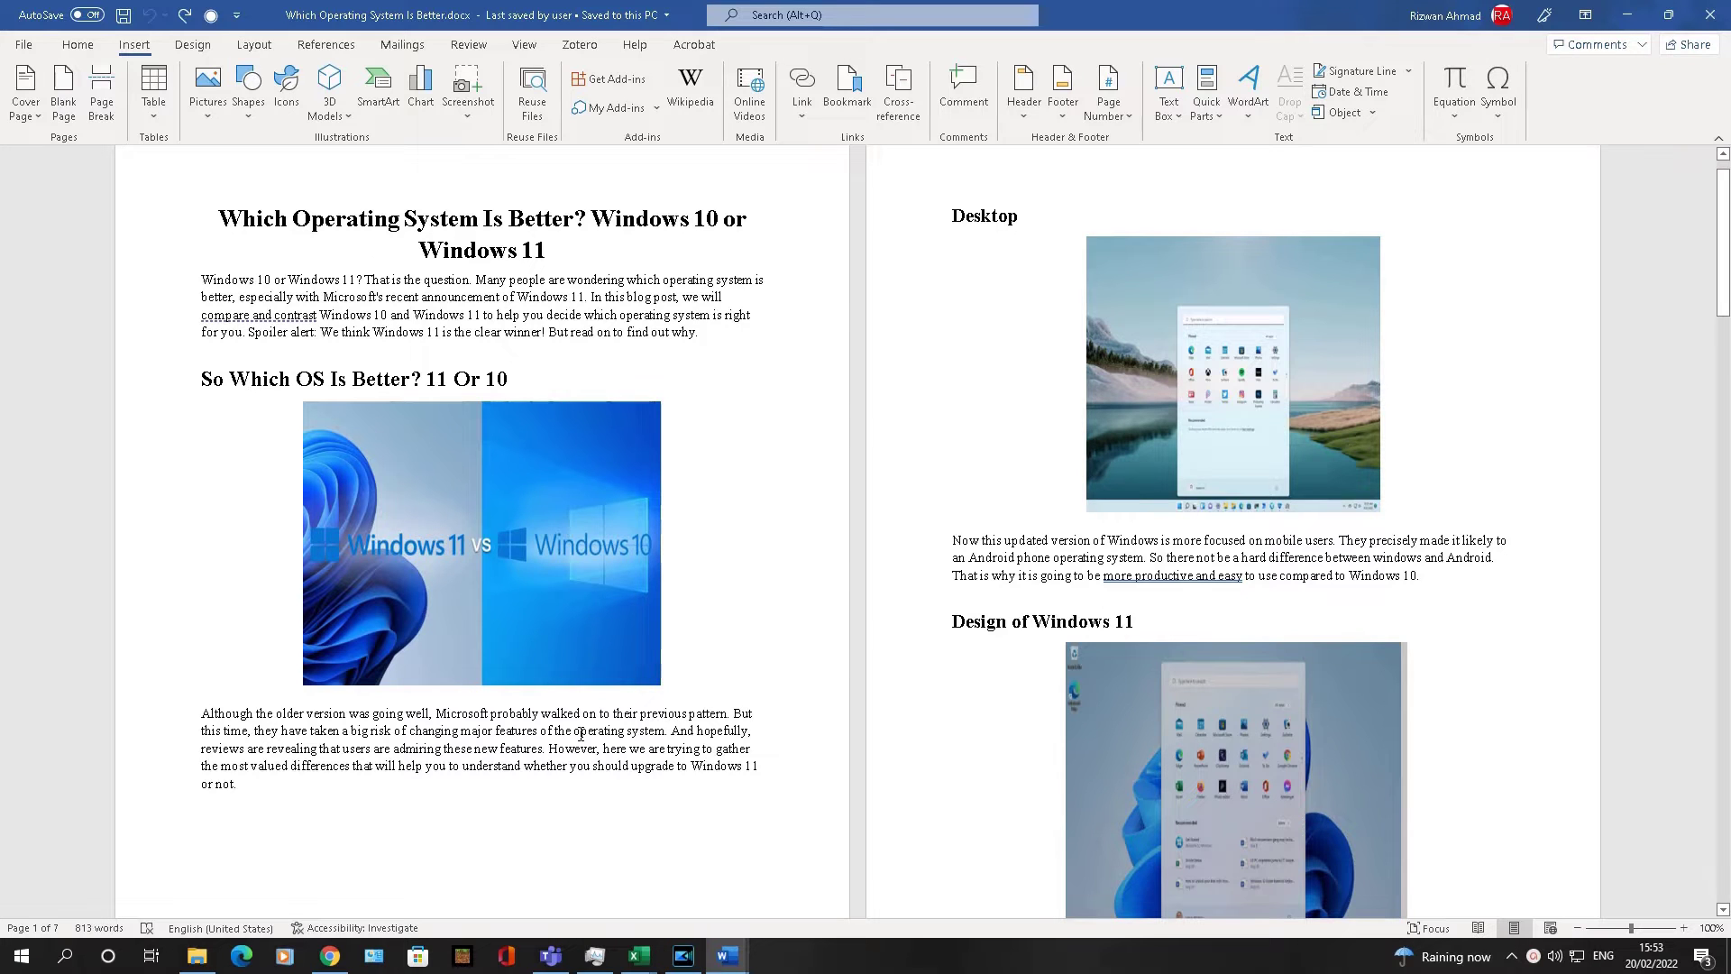
mouse_move(354, 422)
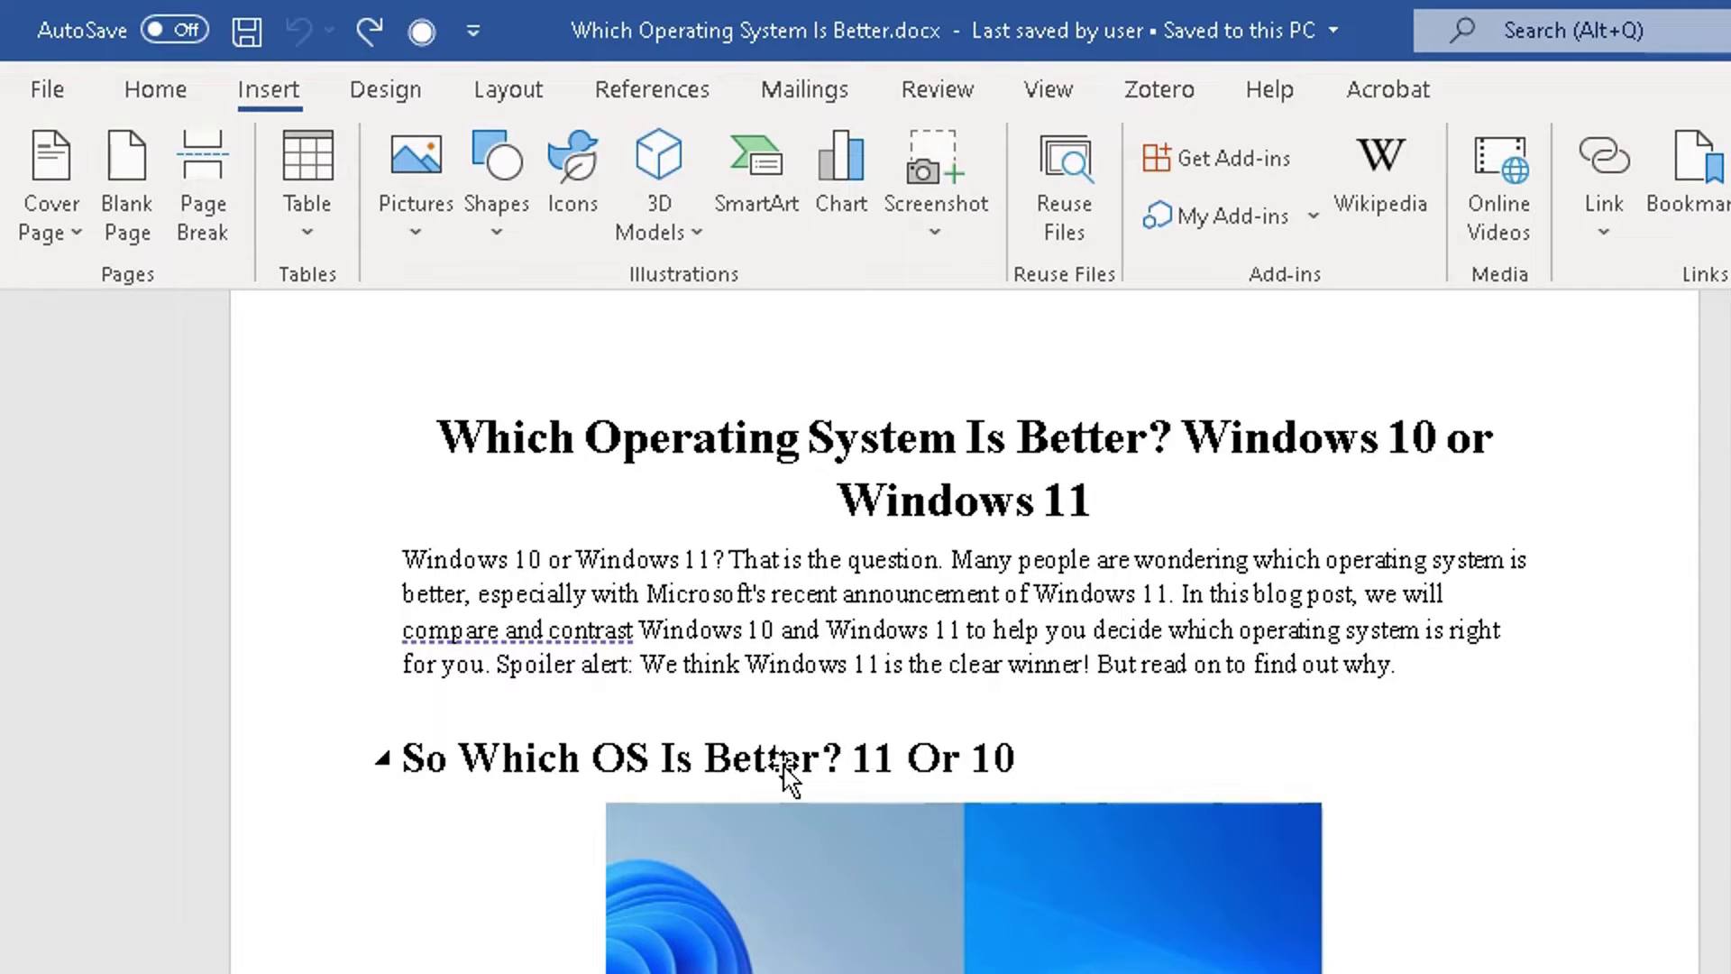
scroll(784, 774, down, 3)
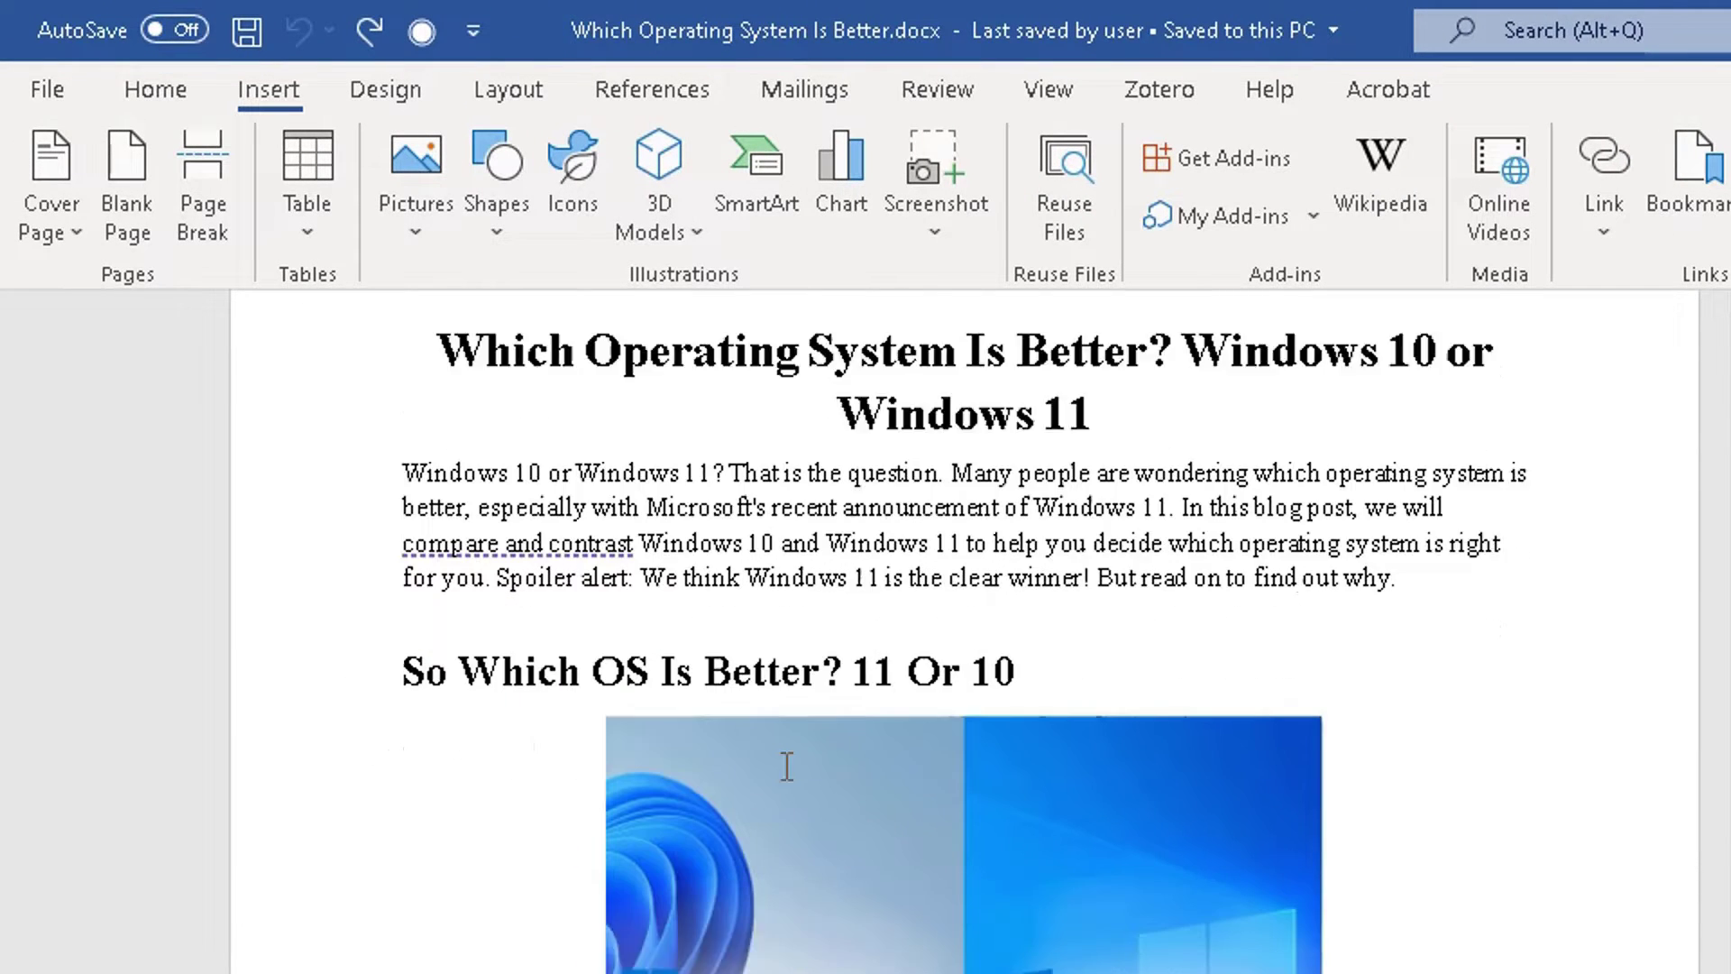
scroll(464, 907, down, 5)
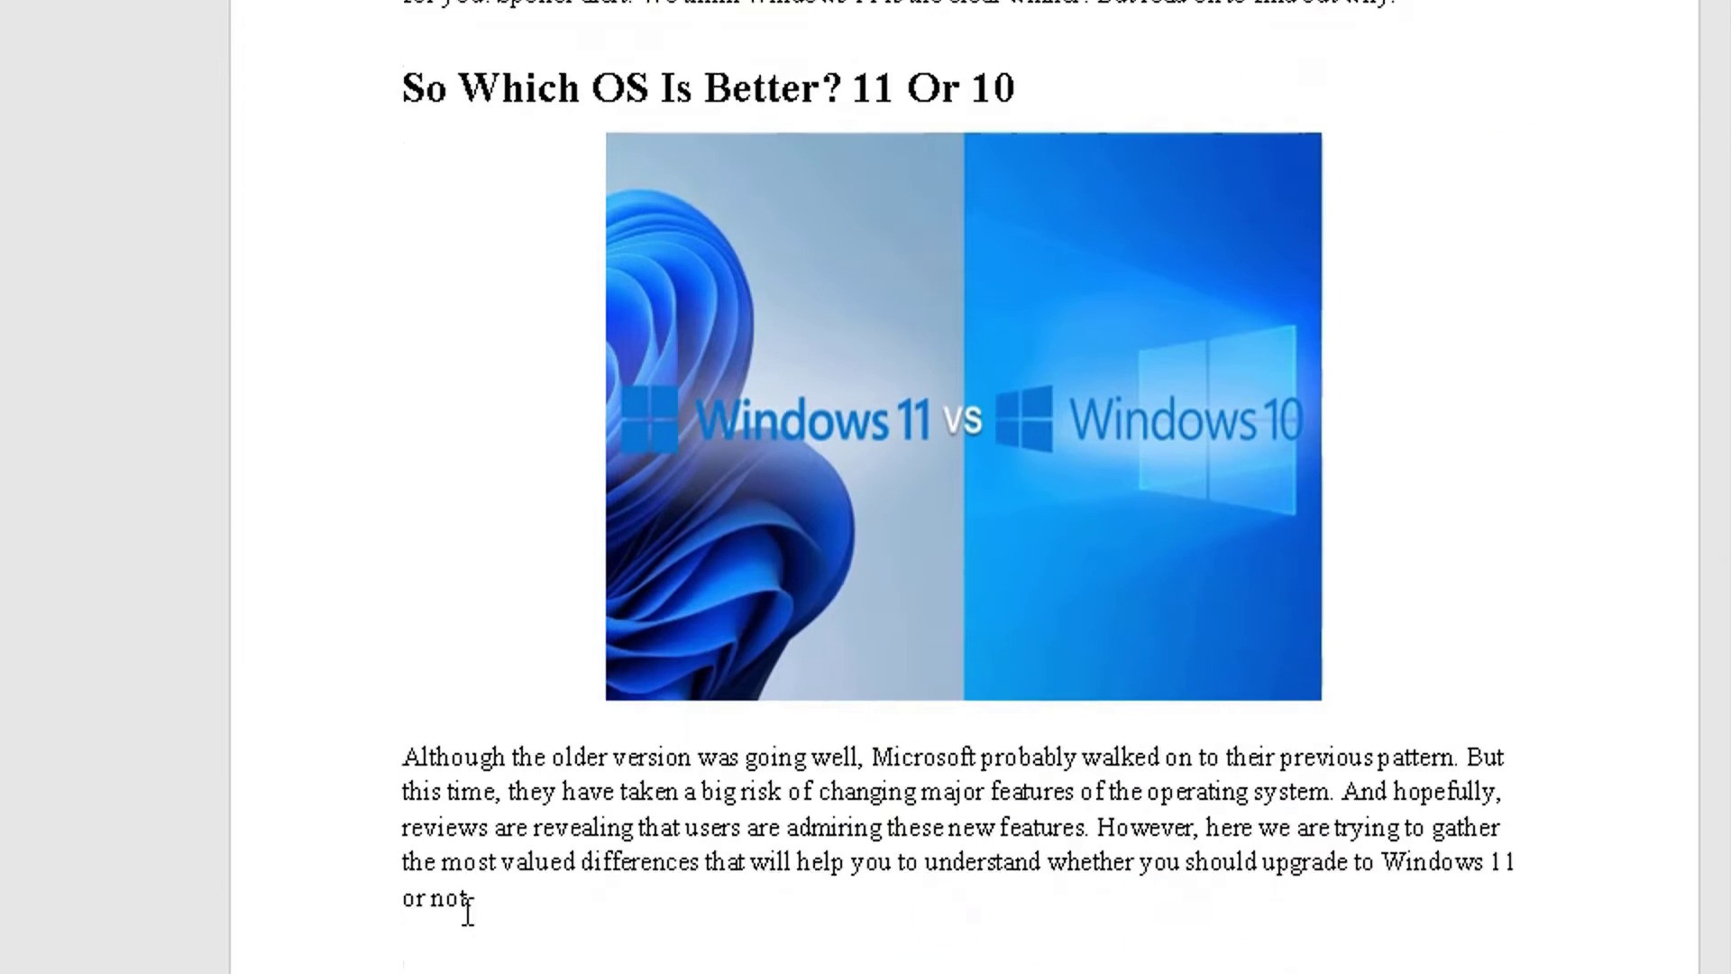
scroll(464, 908, down, 1)
- Place the insertion point right after the paragraph ending "or not."
click(510, 519)
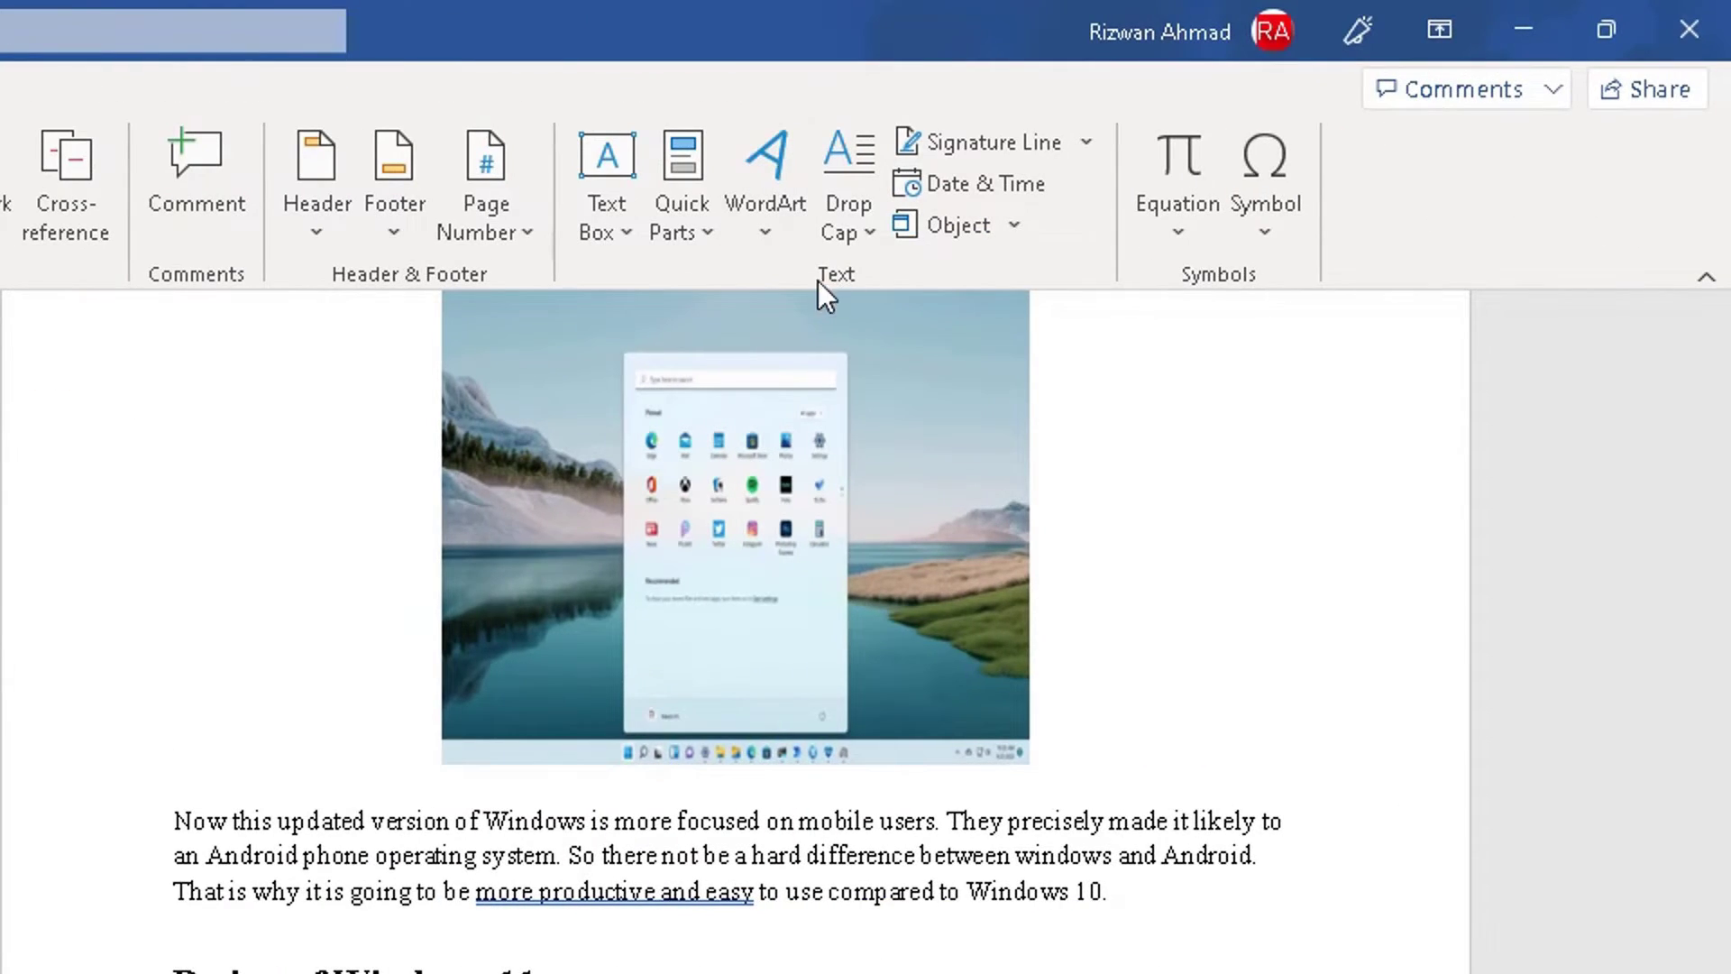
- Open the Object dialog from the Insert tab's Object dropdown
click(1016, 239)
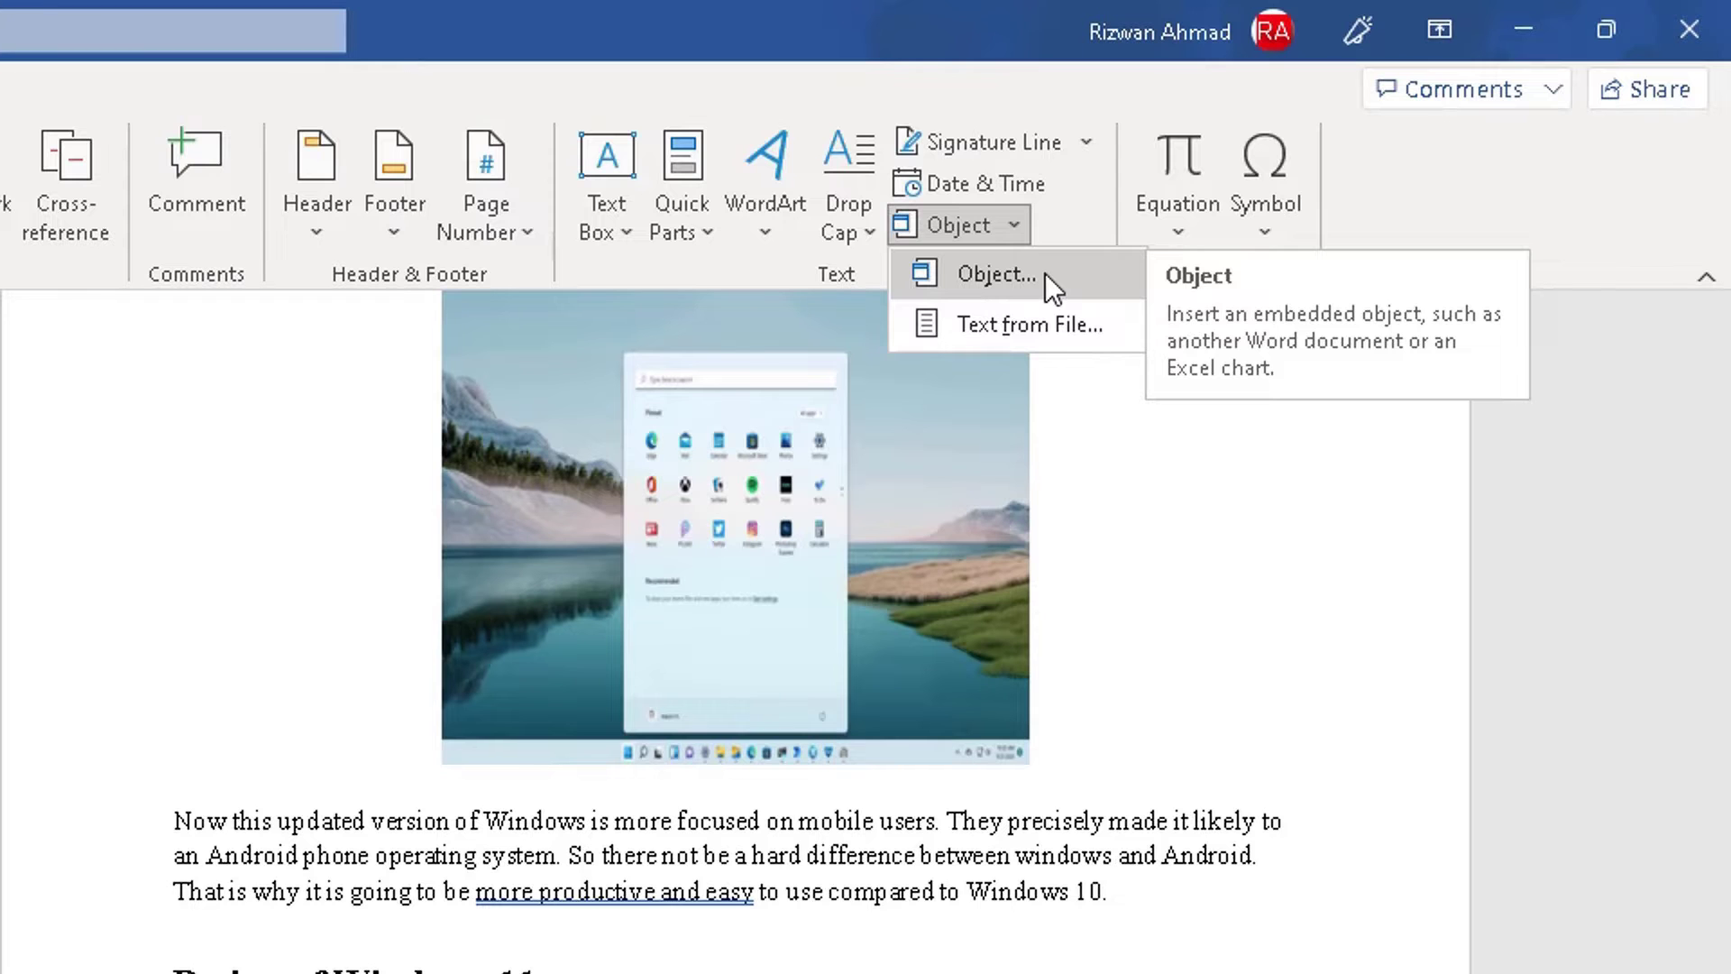
click(1045, 273)
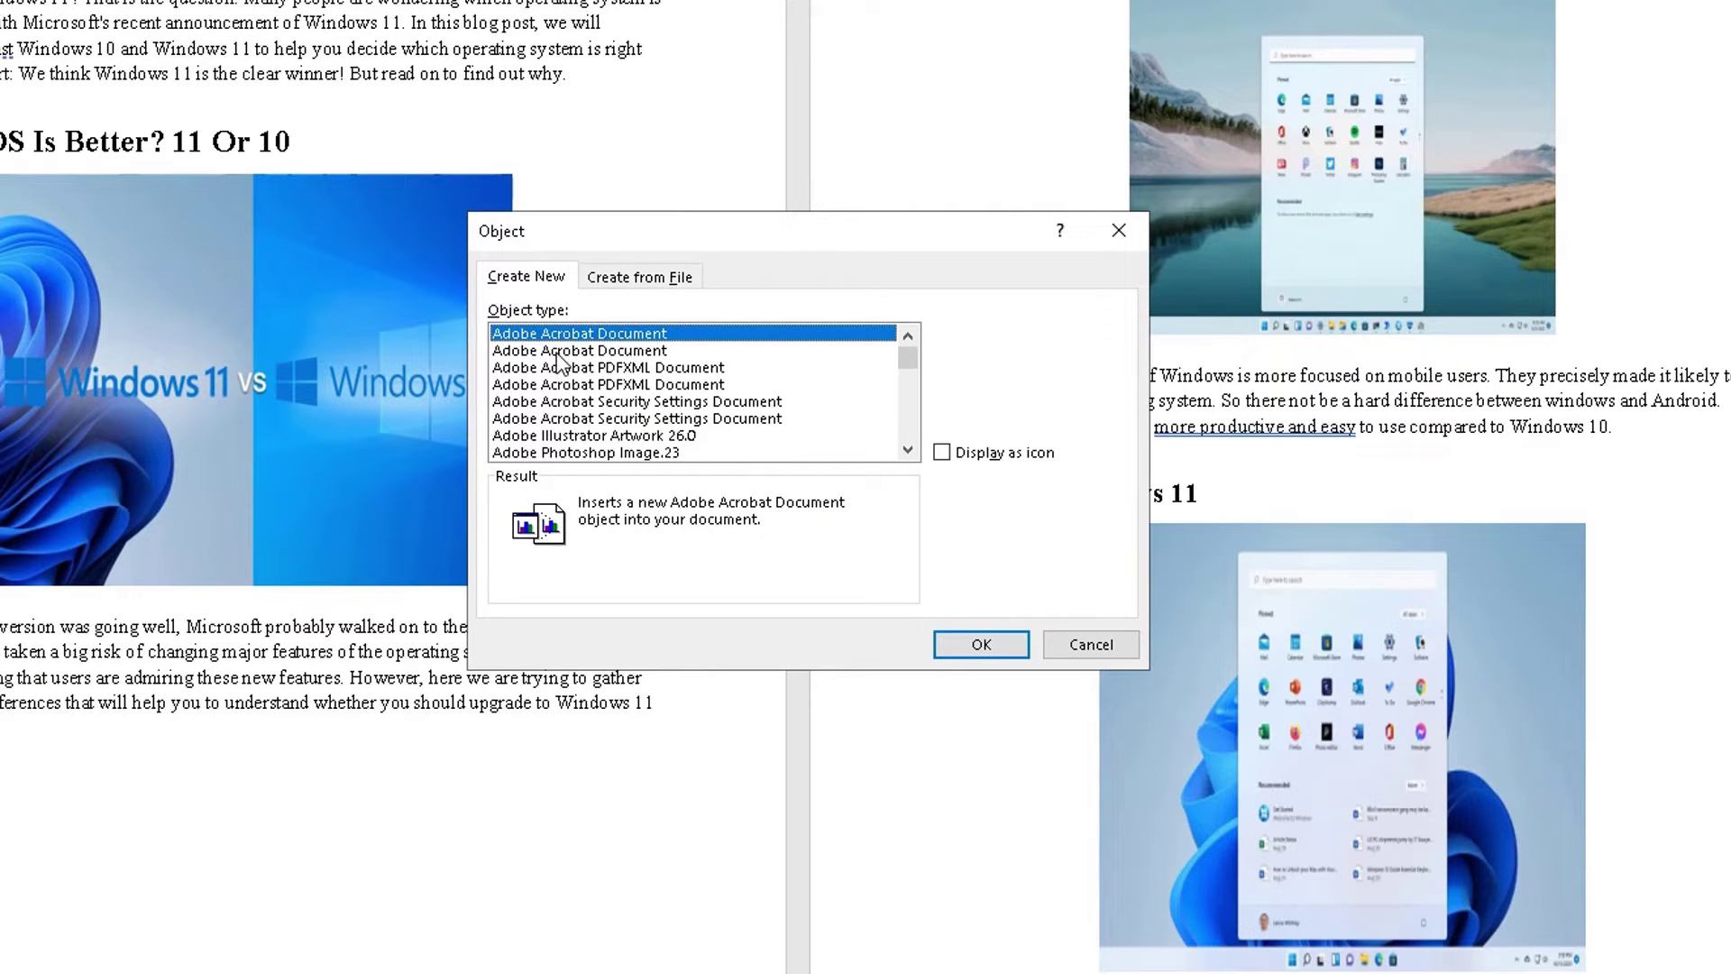
scroll(562, 359, down, 2)
scroll(561, 359, down, 3)
scroll(562, 359, down, 1)
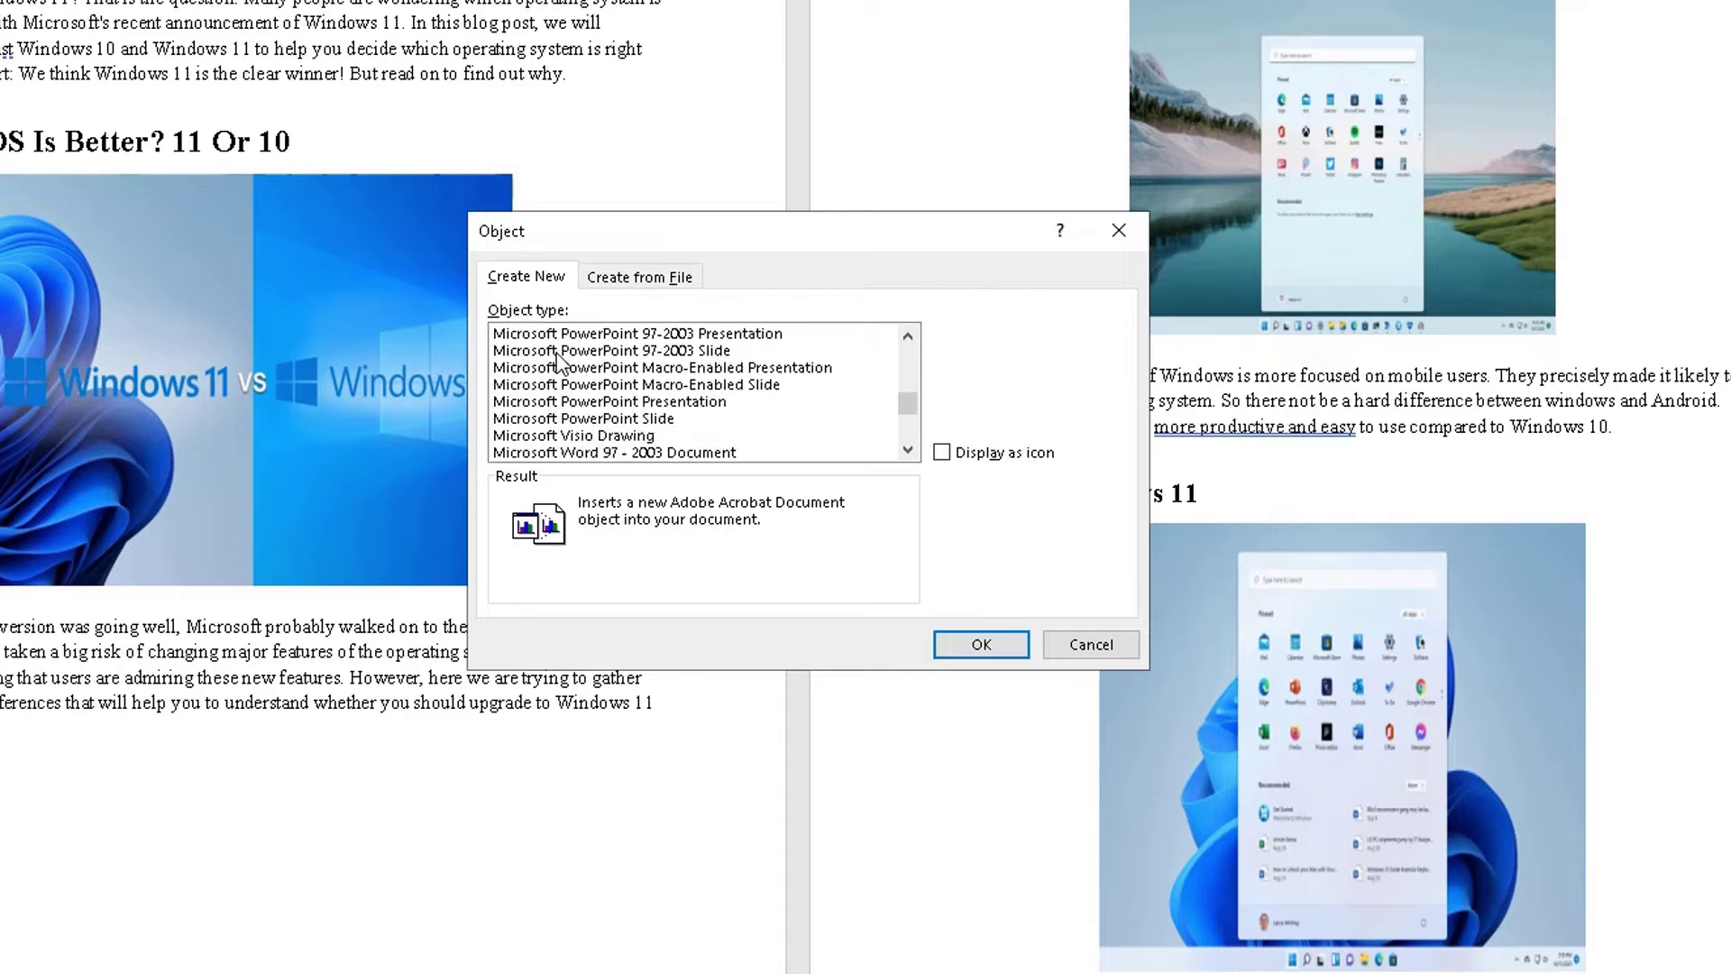
scroll(561, 359, up, 4)
scroll(561, 362, down, 4)
scroll(562, 363, down, 2)
scroll(561, 362, down, 1)
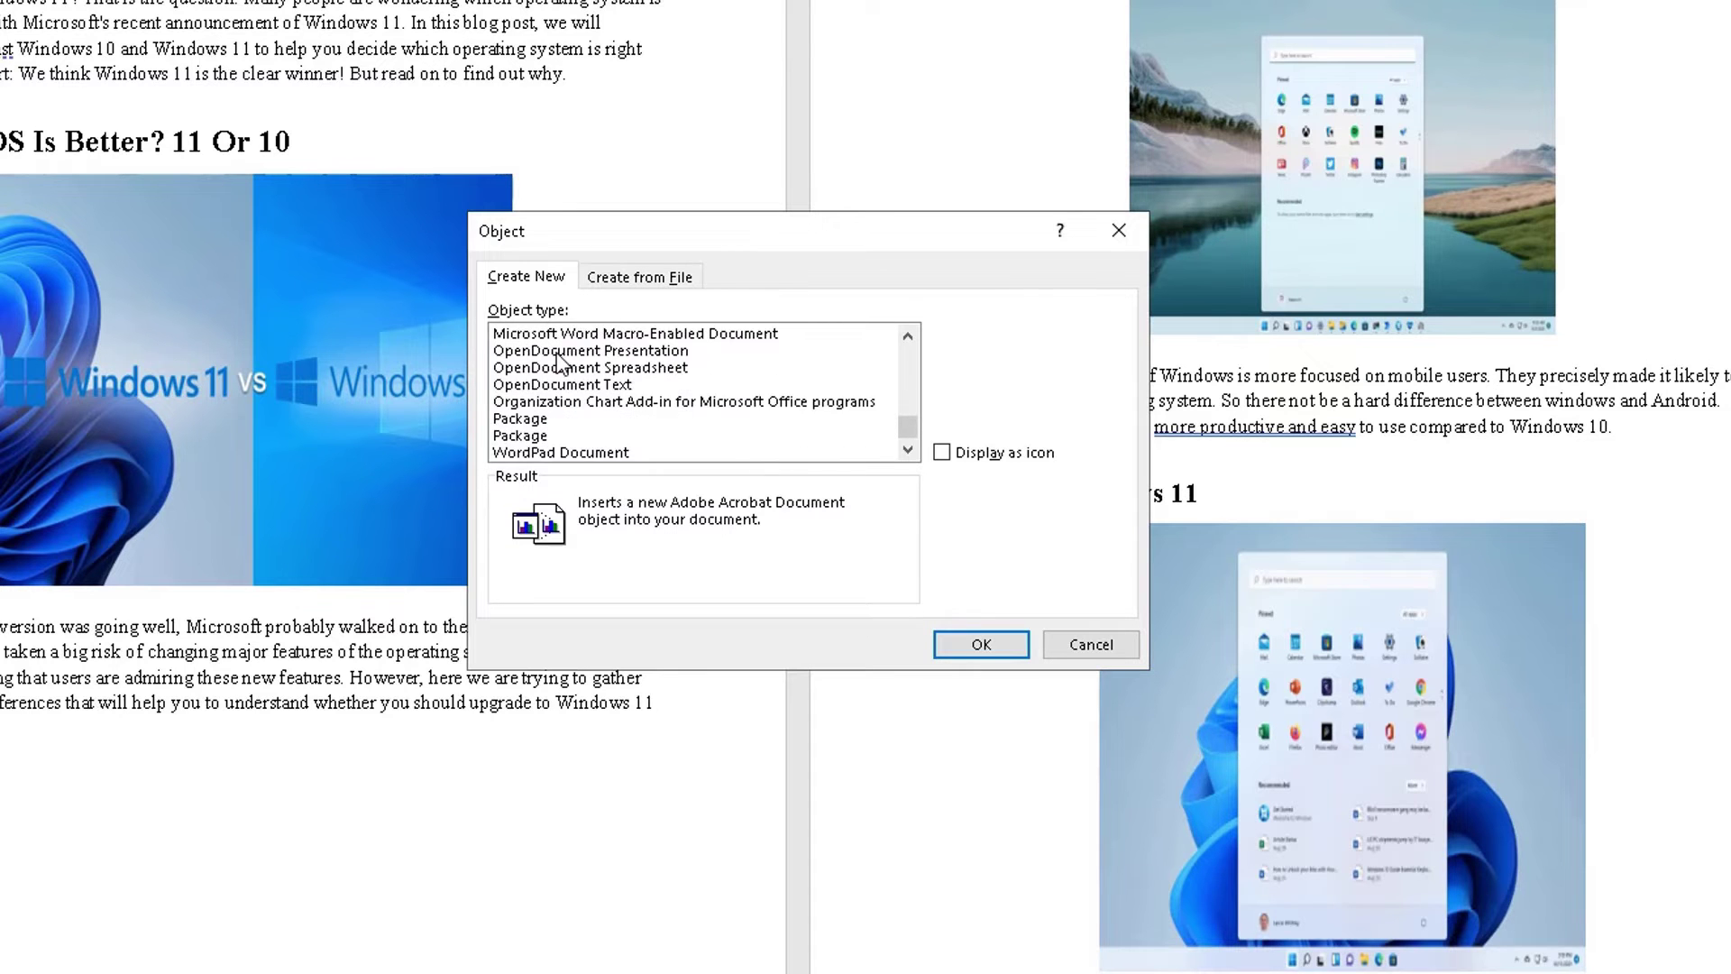
scroll(561, 363, up, 3)
scroll(561, 362, up, 2)
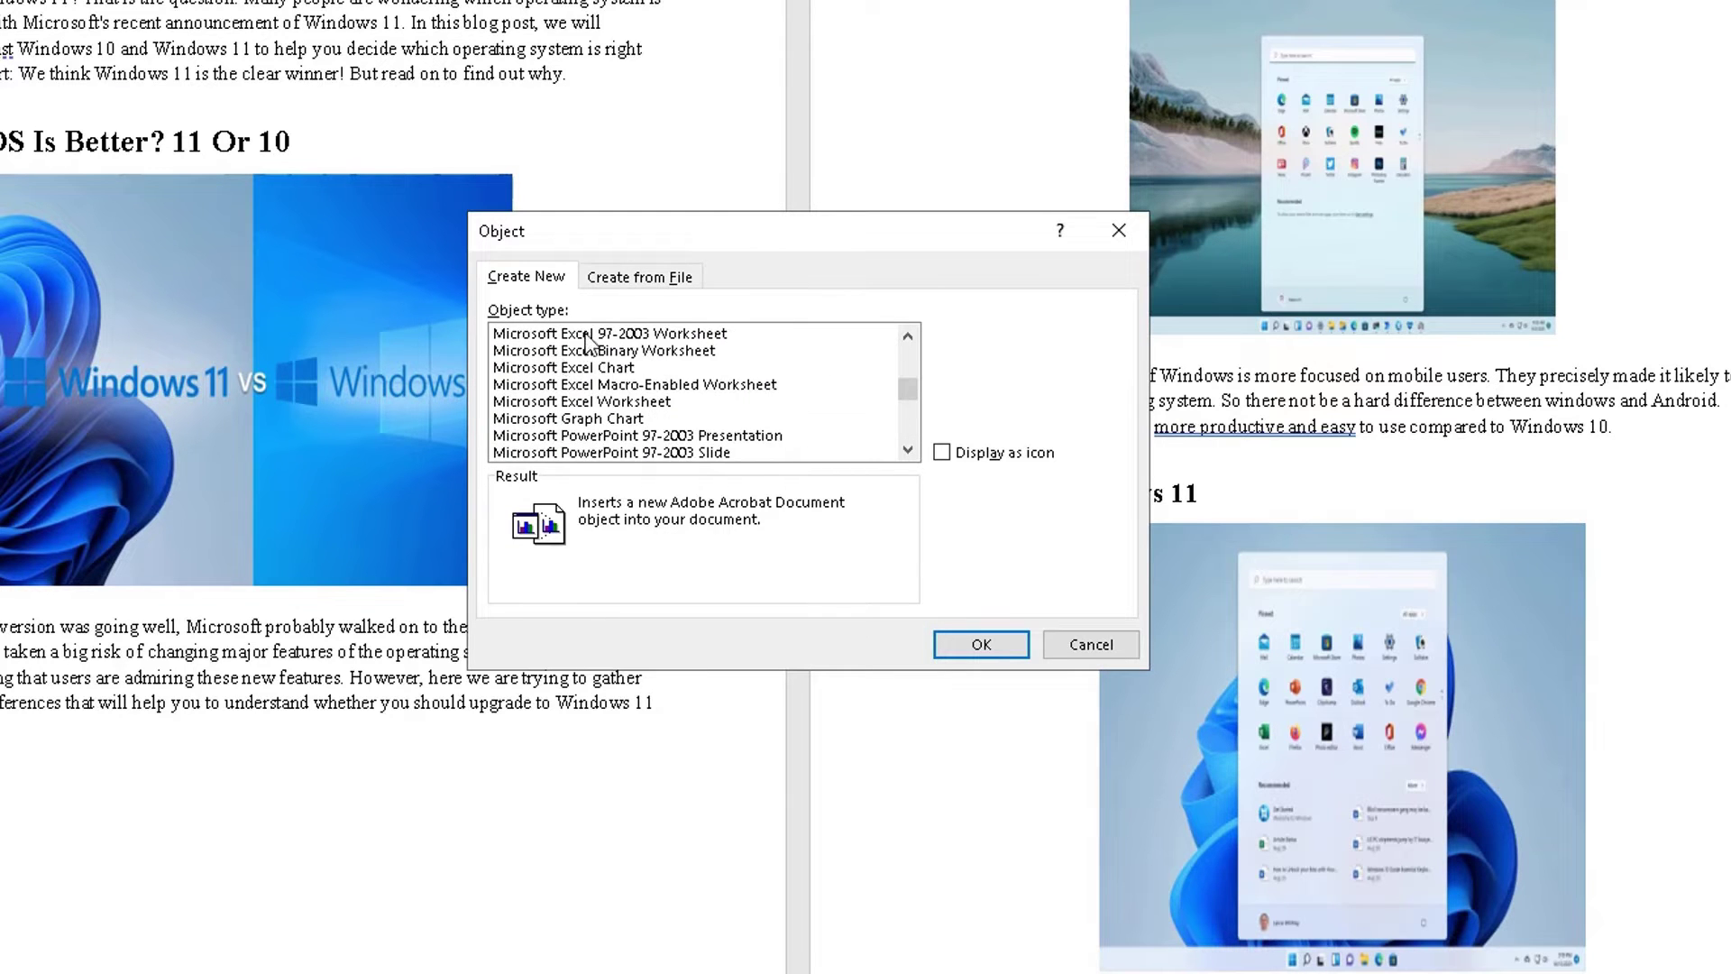
- Choose the Desktop's Citations and Bibliography how-to .docx under Create from File
click(632, 278)
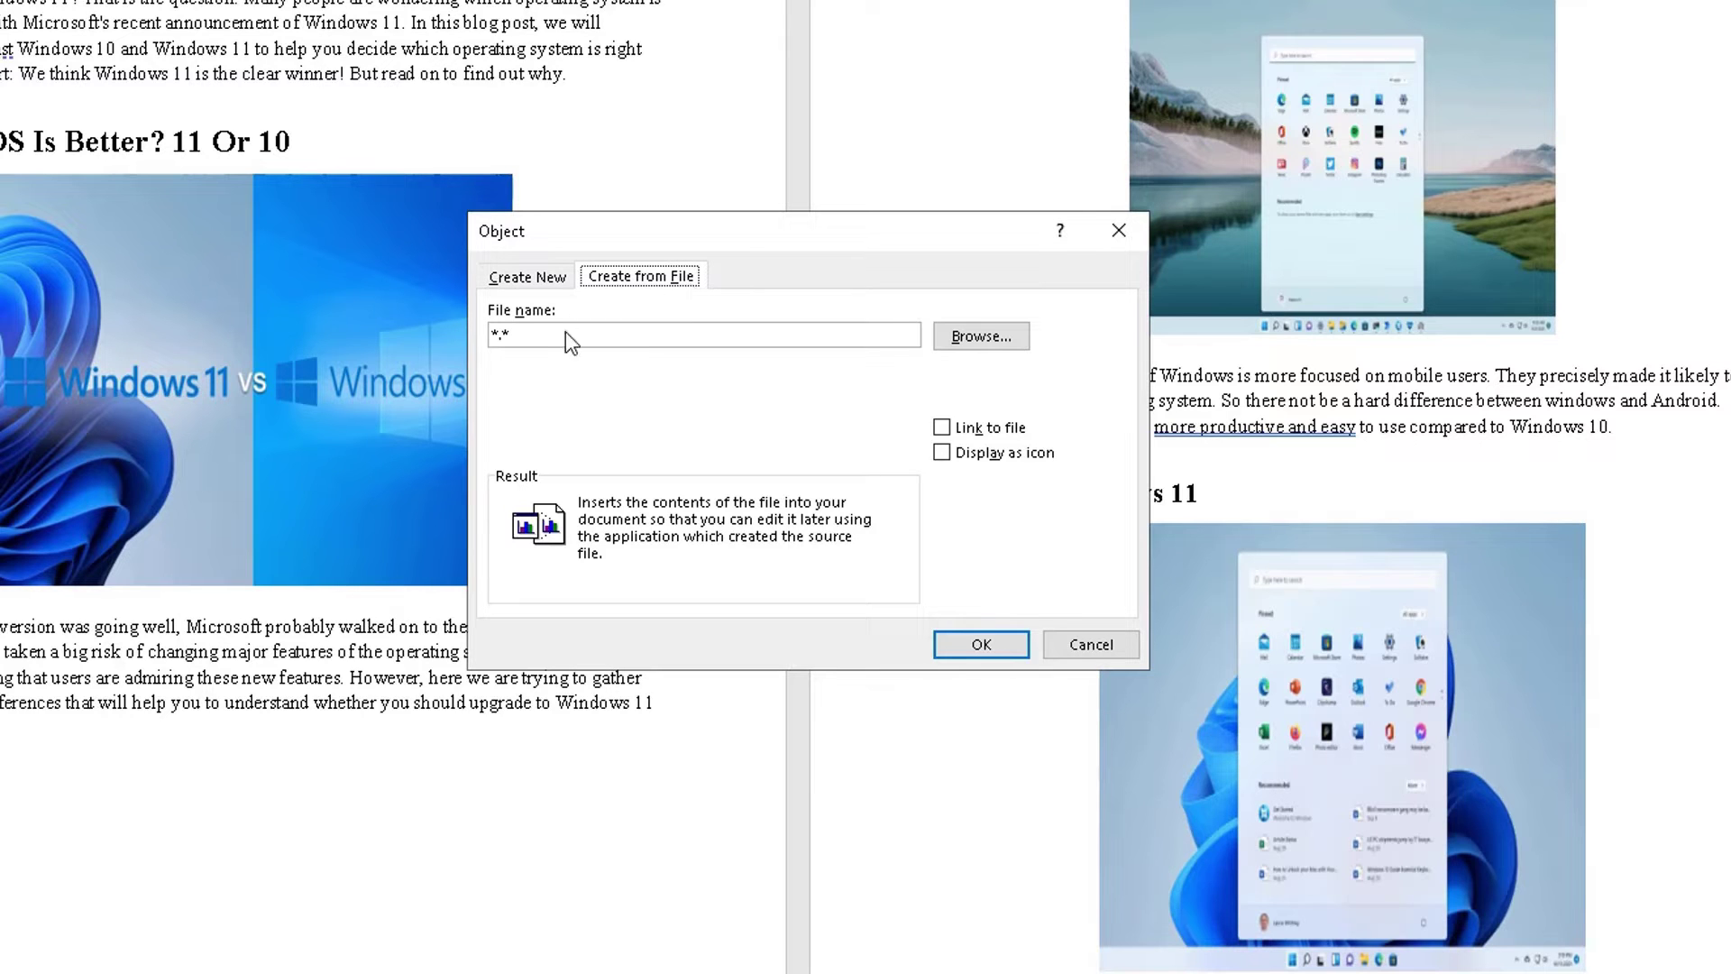
click(989, 339)
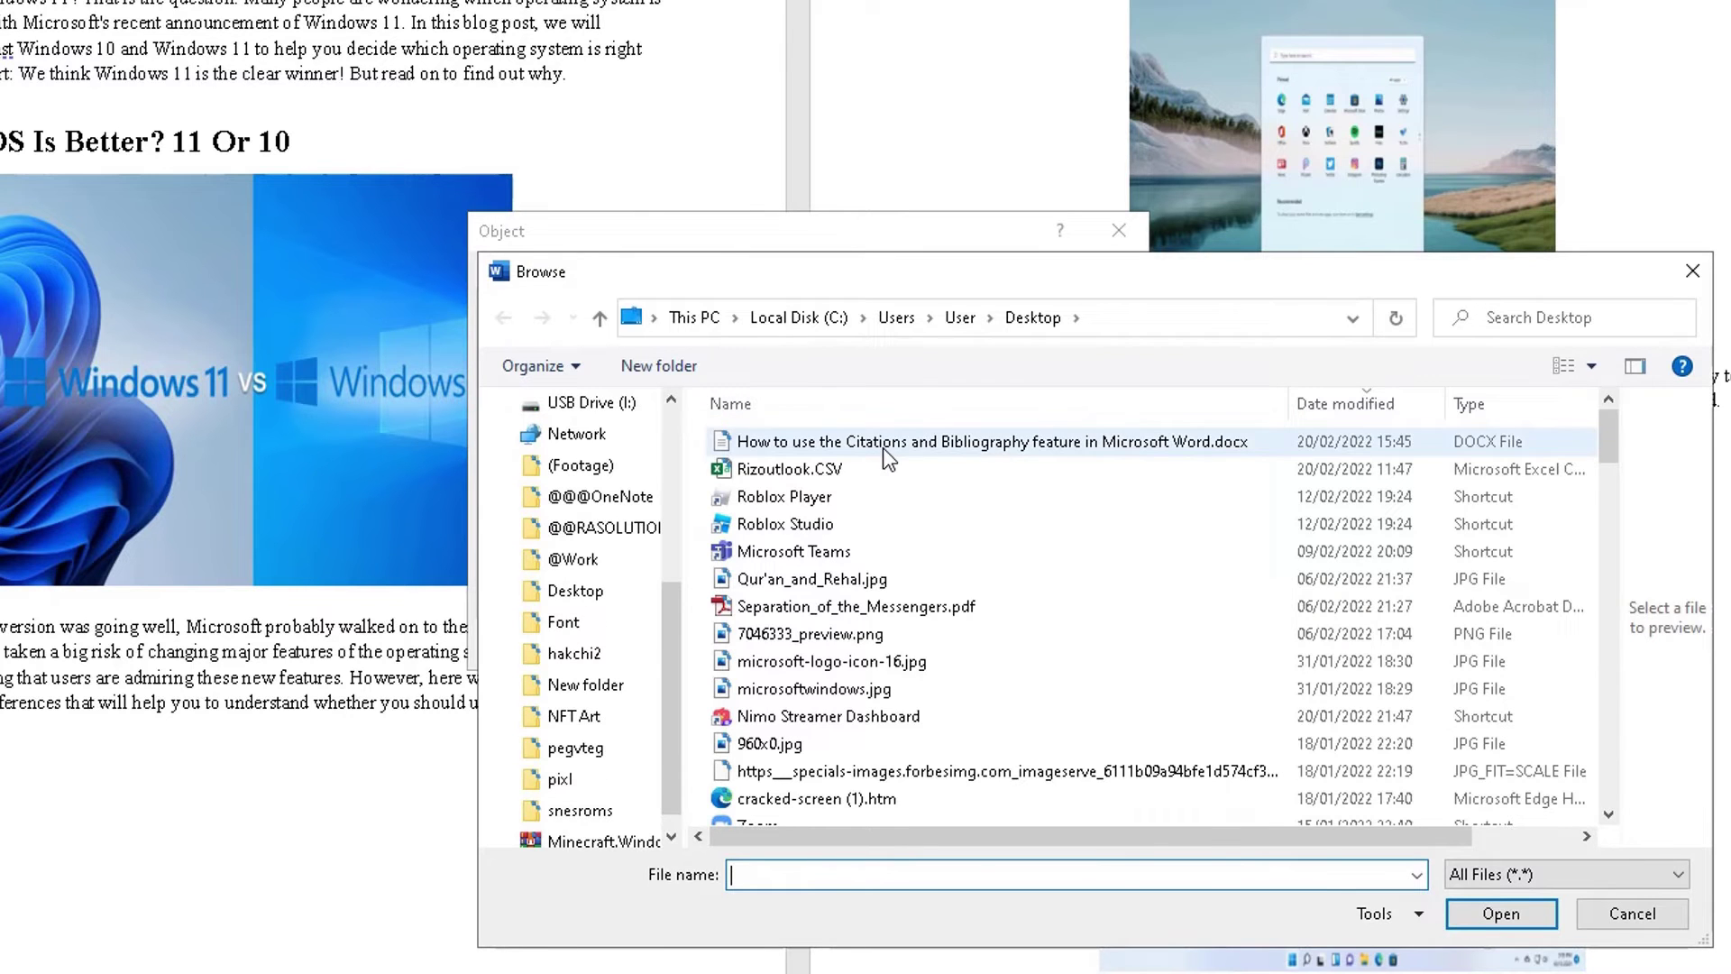
click(883, 449)
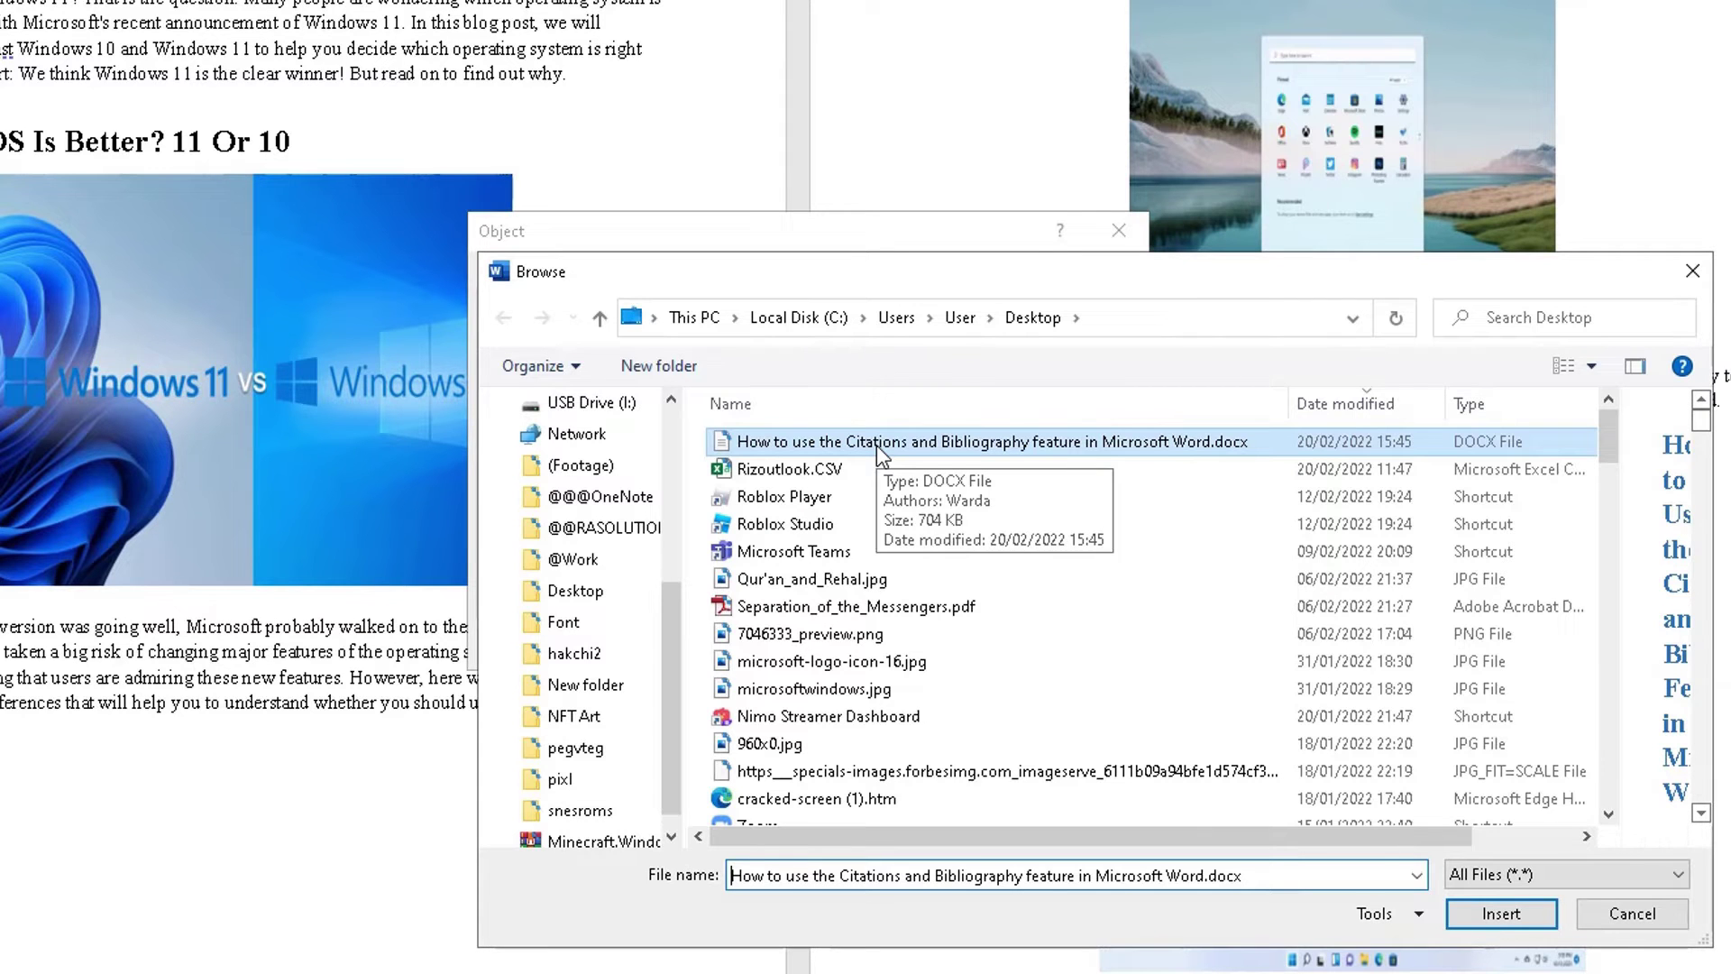
click(1477, 915)
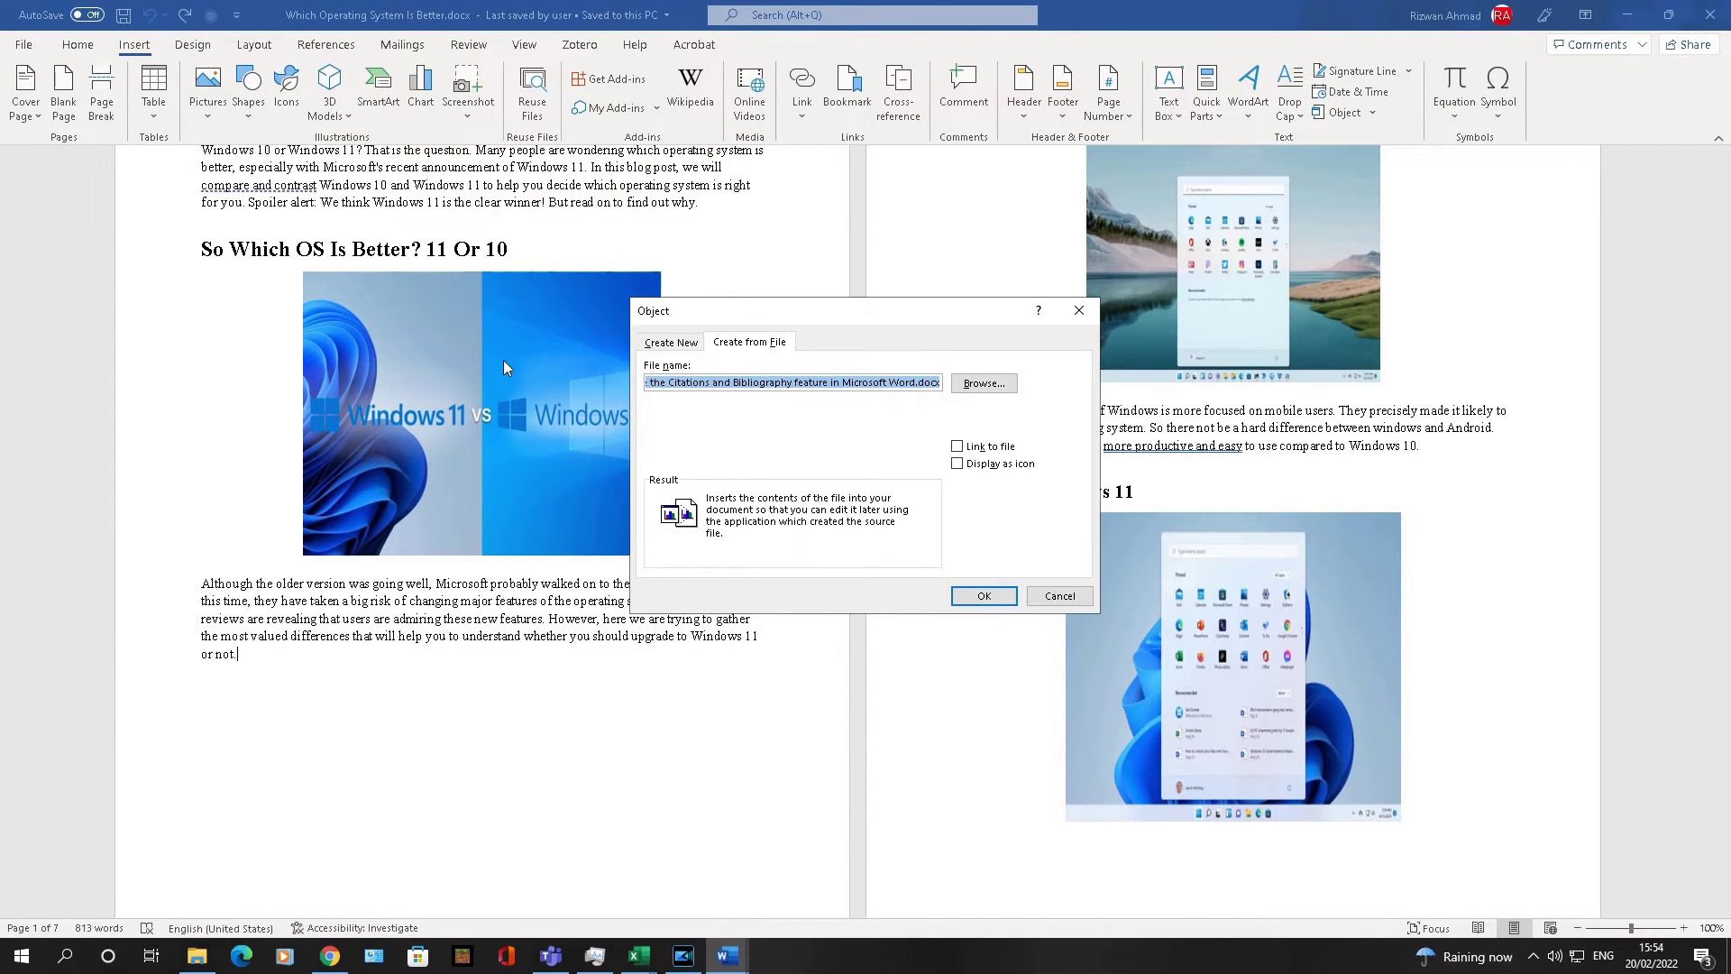
- Insert the citations document as full content, then undo that insertion
click(957, 596)
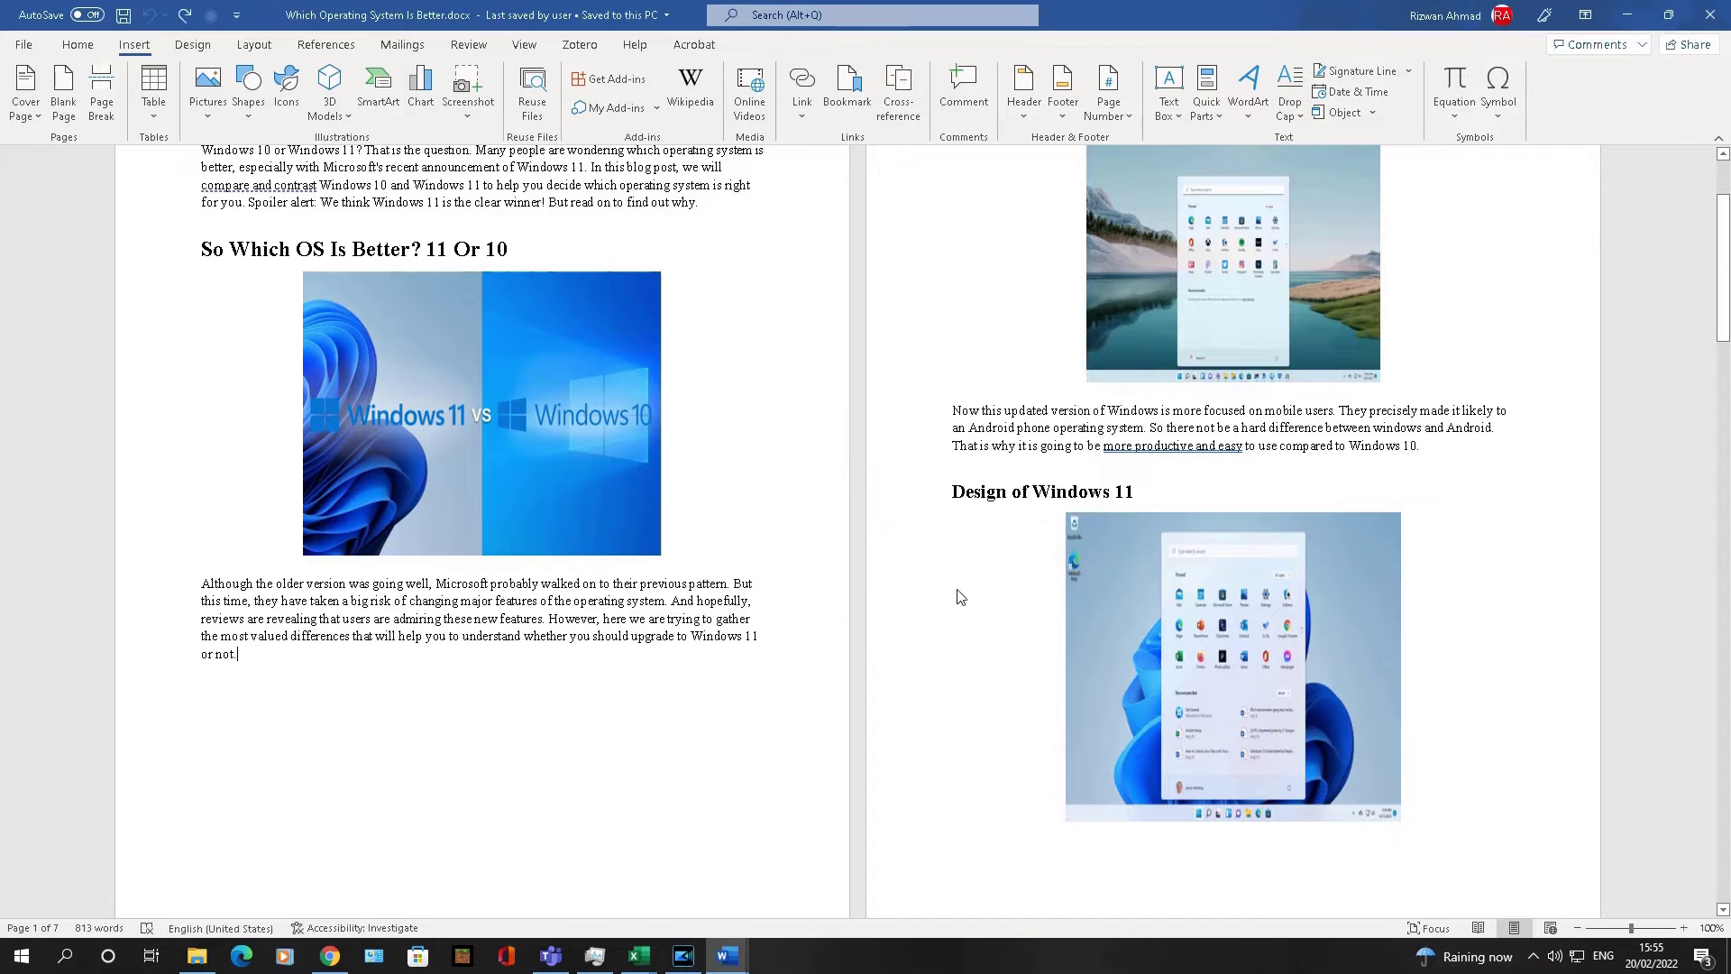
scroll(540, 693, down, 3)
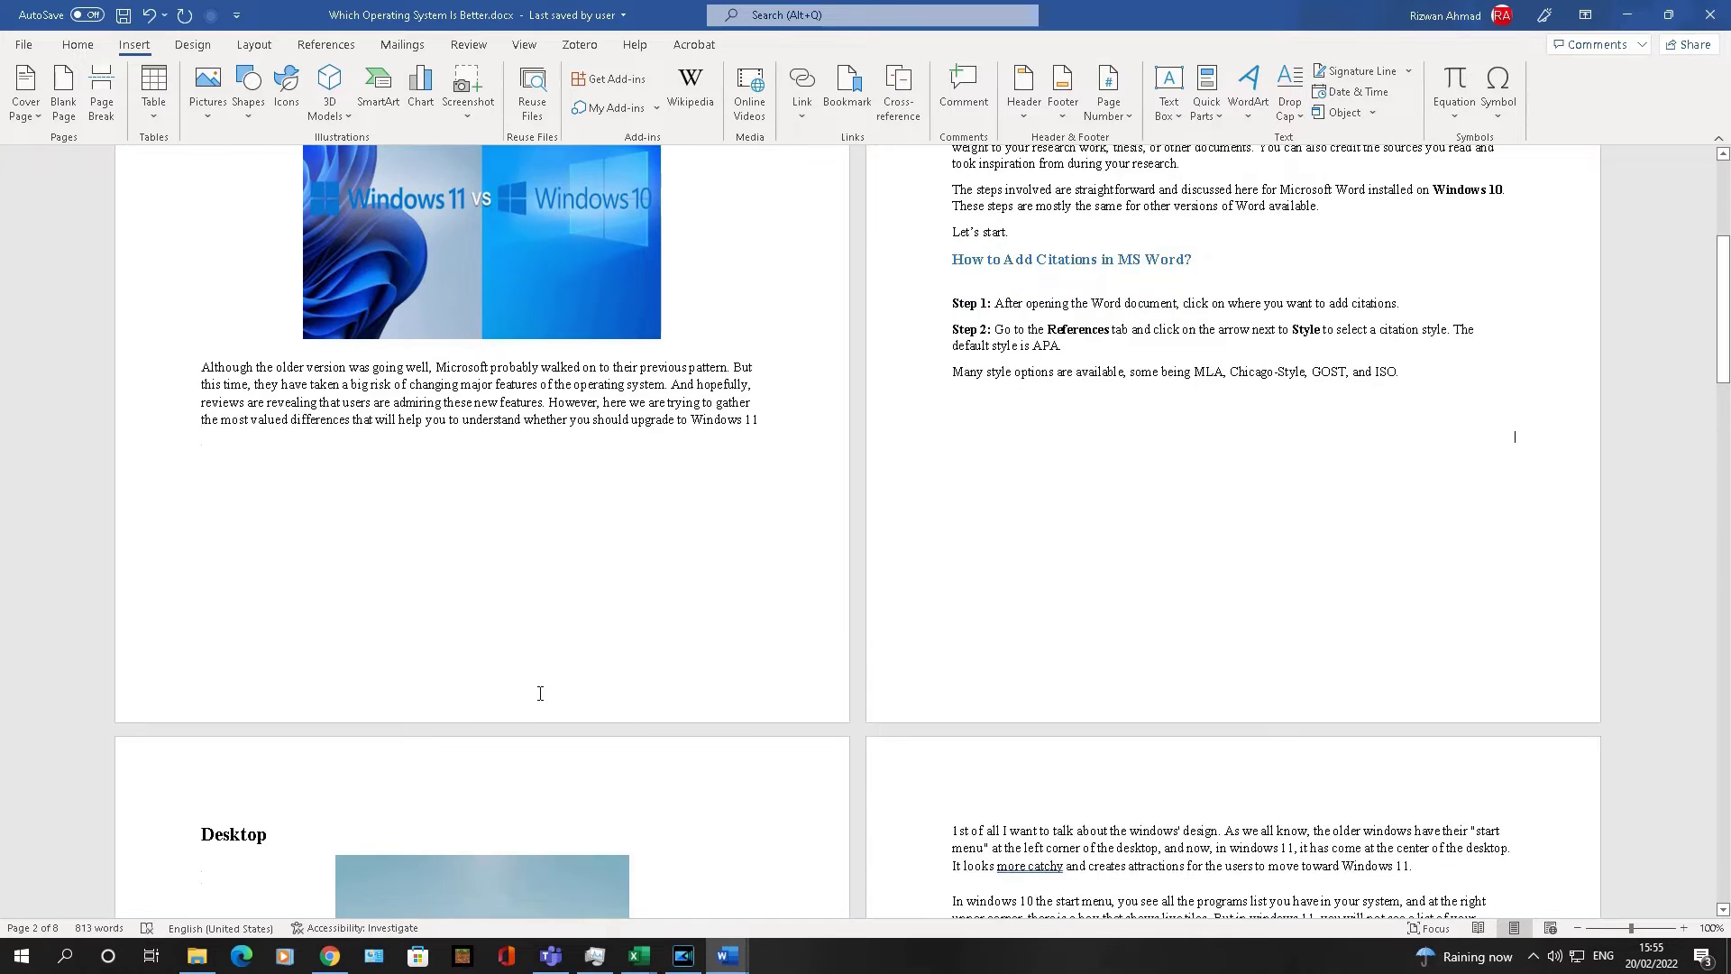
scroll(540, 692, up, 3)
scroll(540, 692, up, 2)
scroll(1034, 325, down, 3)
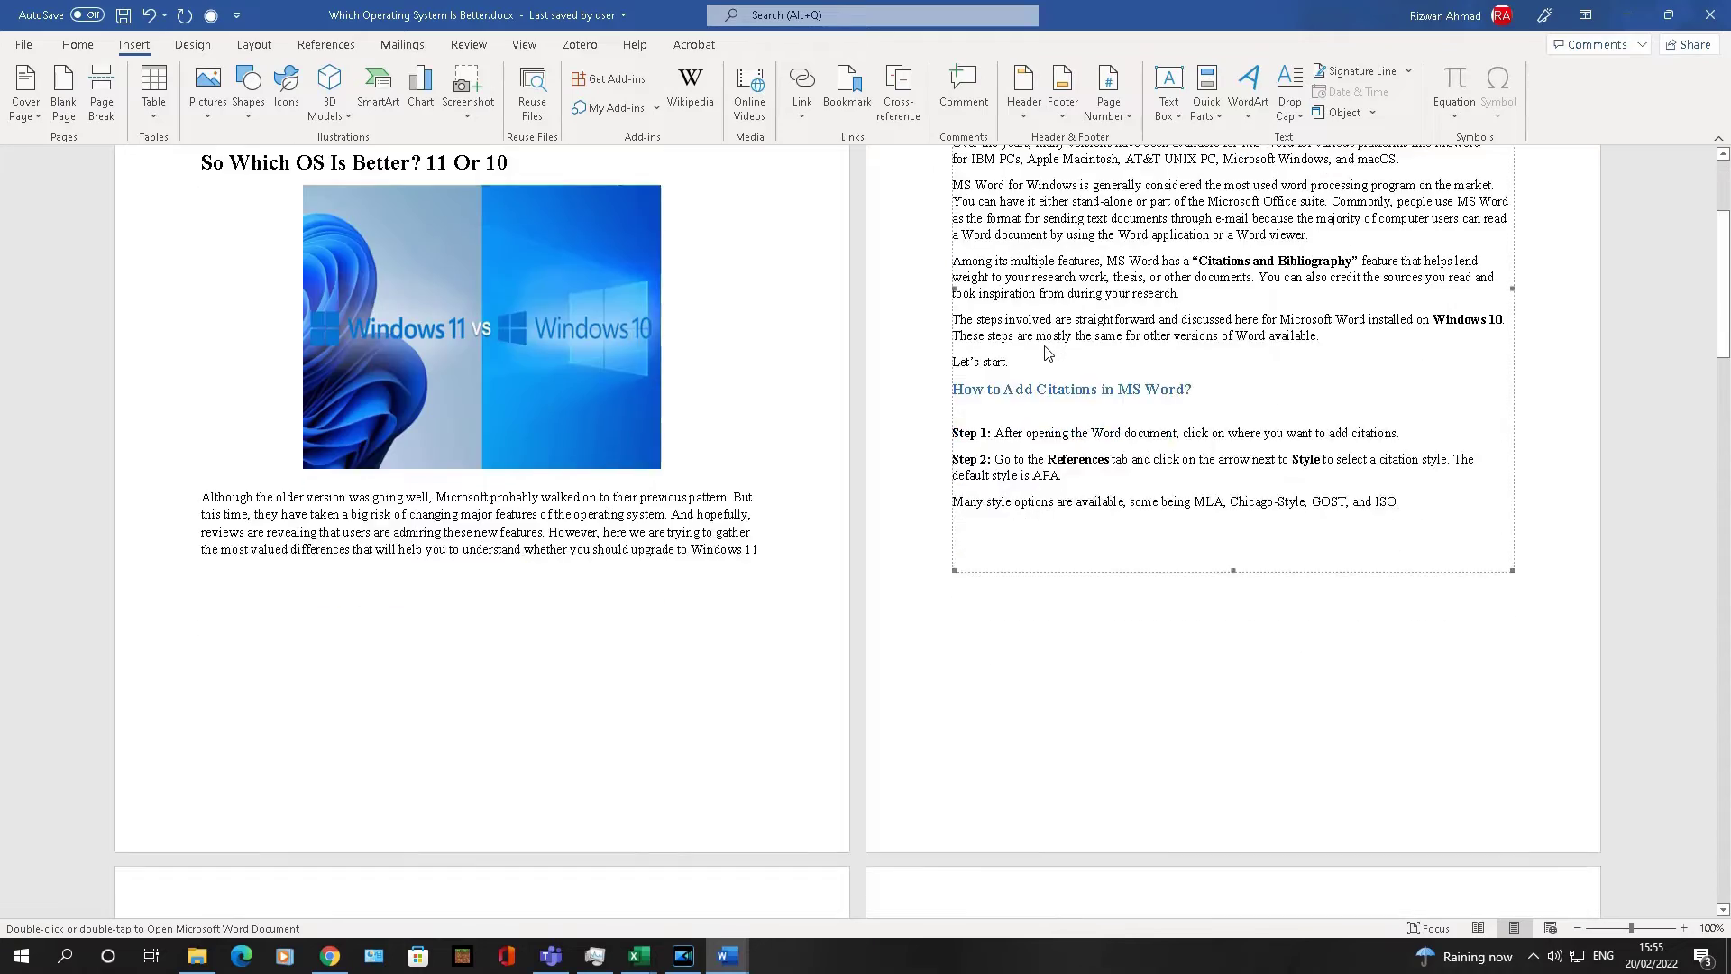
scroll(1042, 338, down, 8)
scroll(1044, 346, down, 3)
scroll(1044, 347, up, 3)
scroll(1044, 346, up, 3)
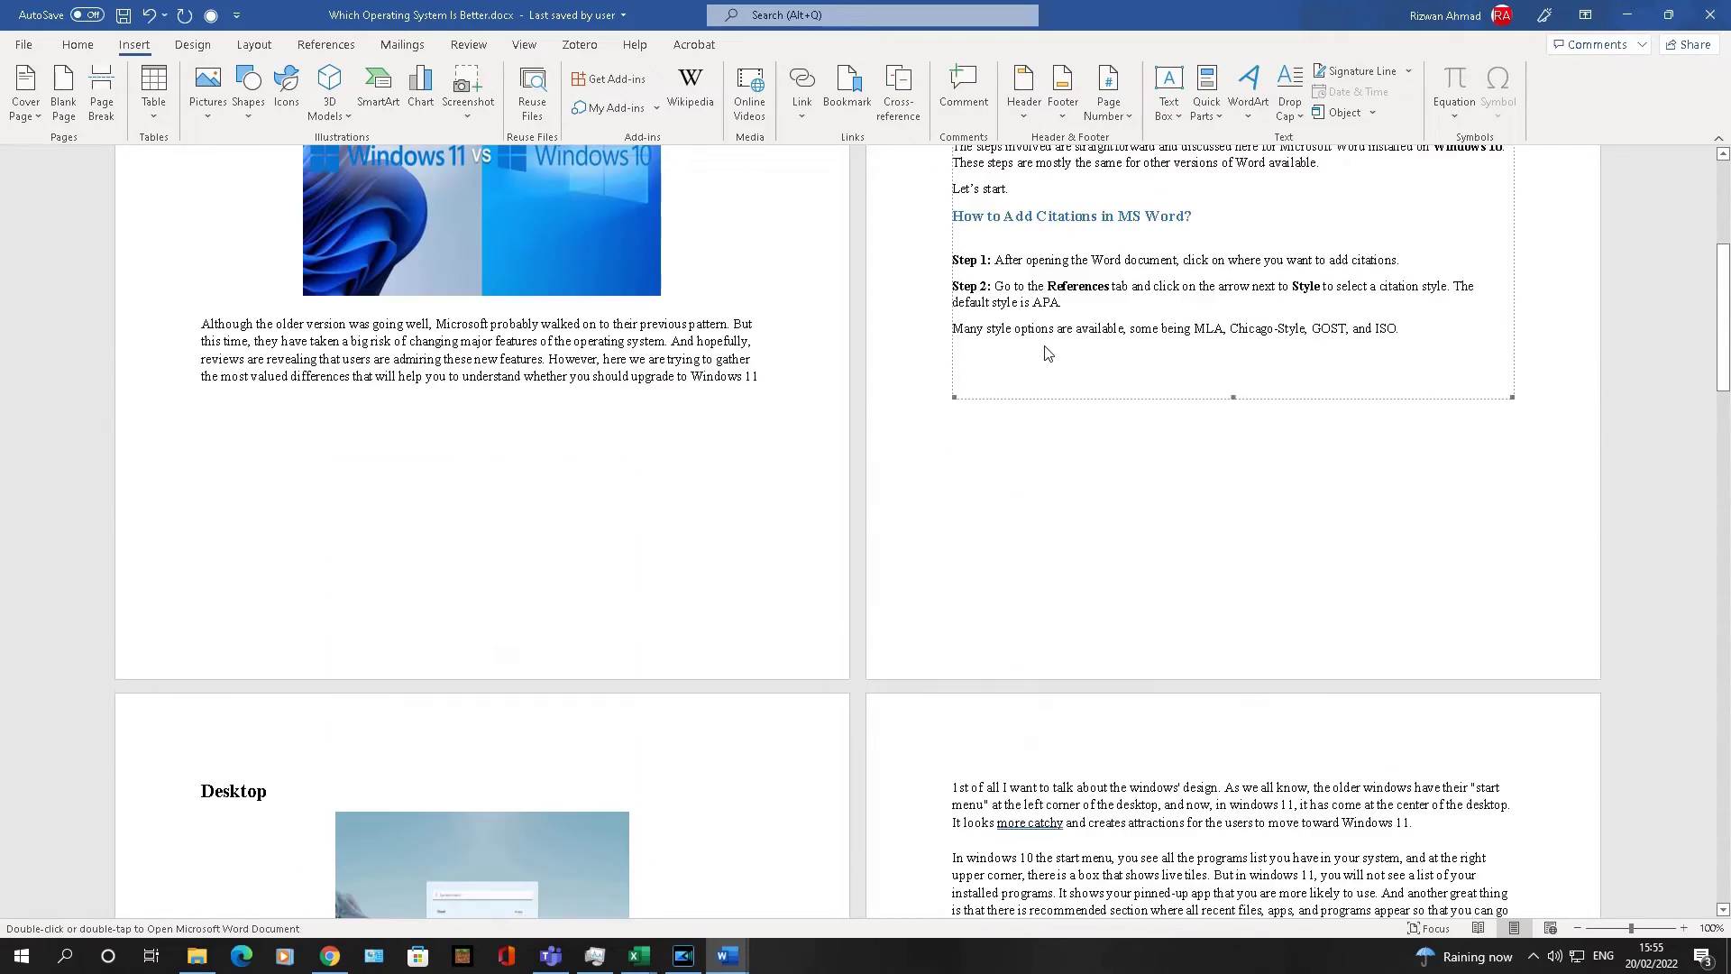
scroll(1044, 348, up, 3)
scroll(1044, 347, up, 3)
scroll(1044, 350, down, 3)
scroll(1044, 350, up, 2)
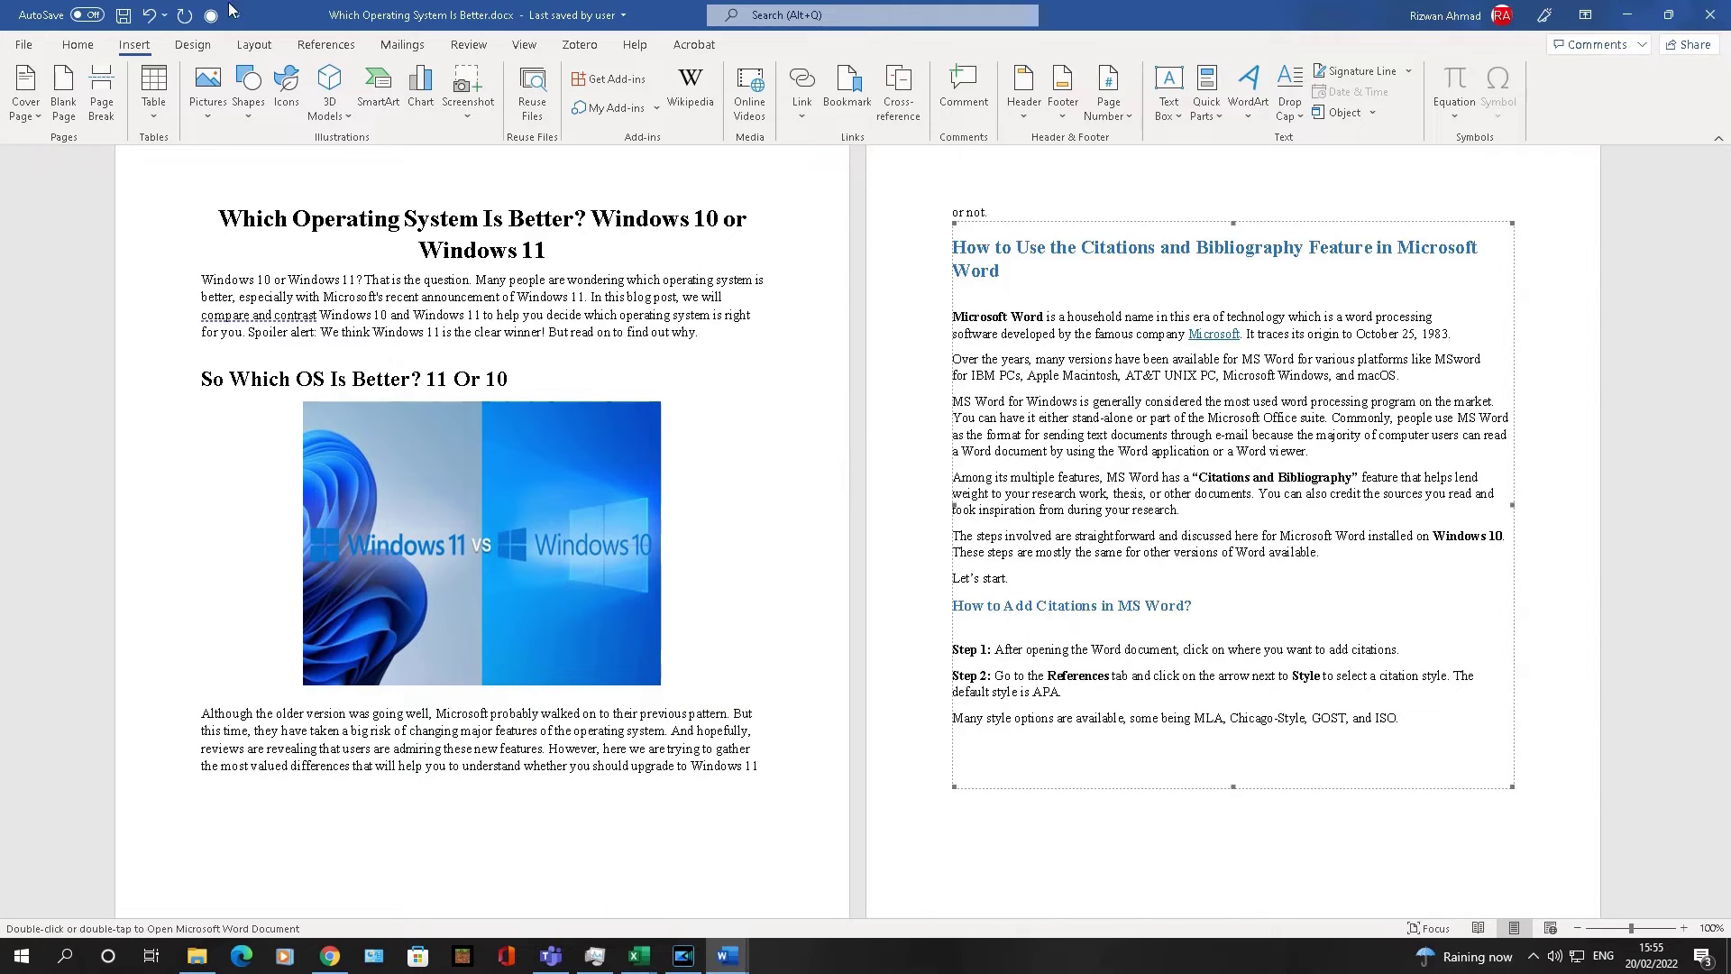
click(148, 15)
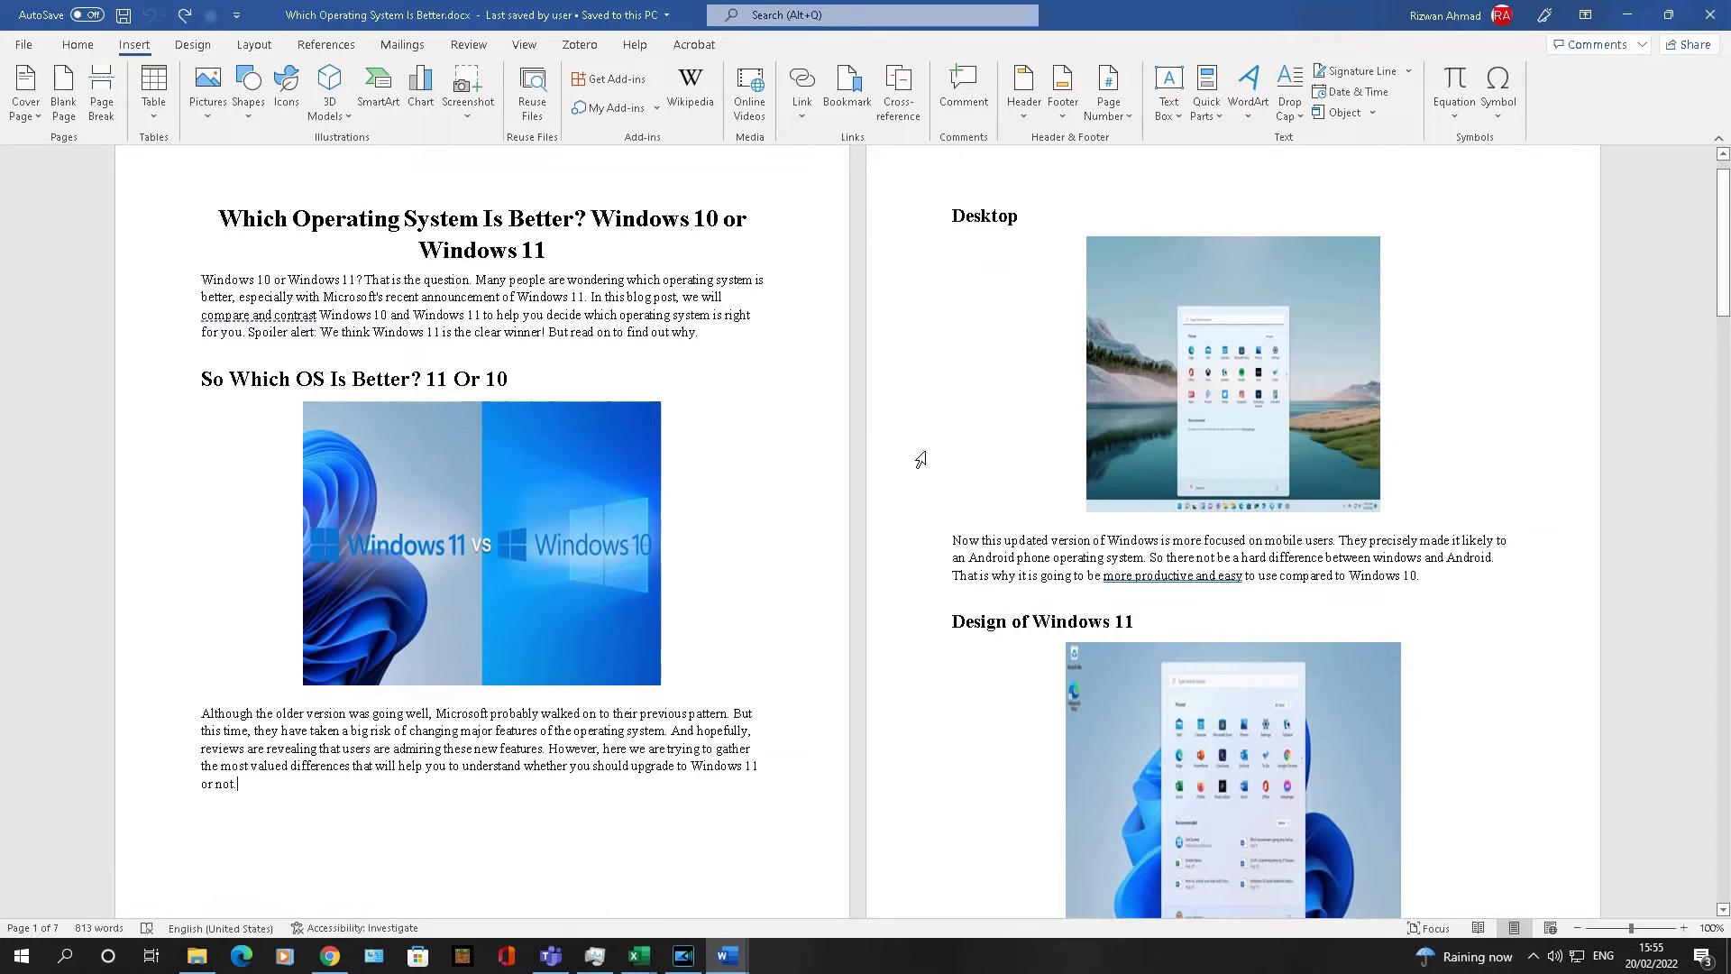
scroll(506, 506, down, 2)
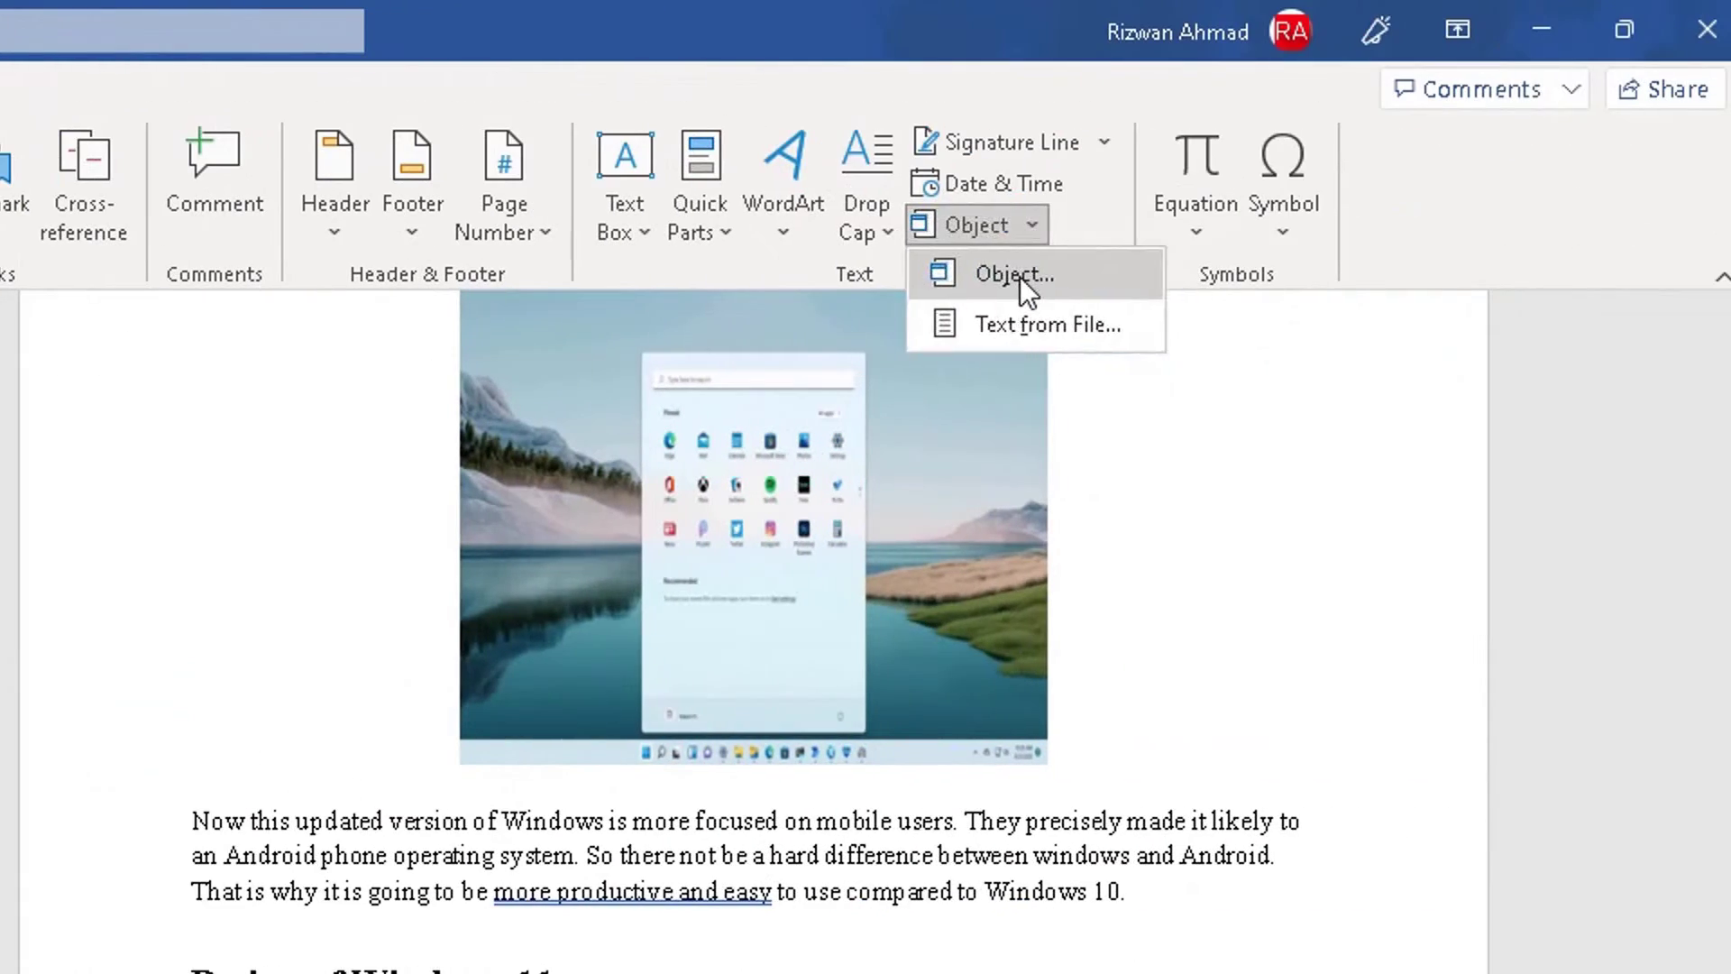
- Reopen the Object dialog and select the citations .docx from the Desktop via Create from File
click(1021, 278)
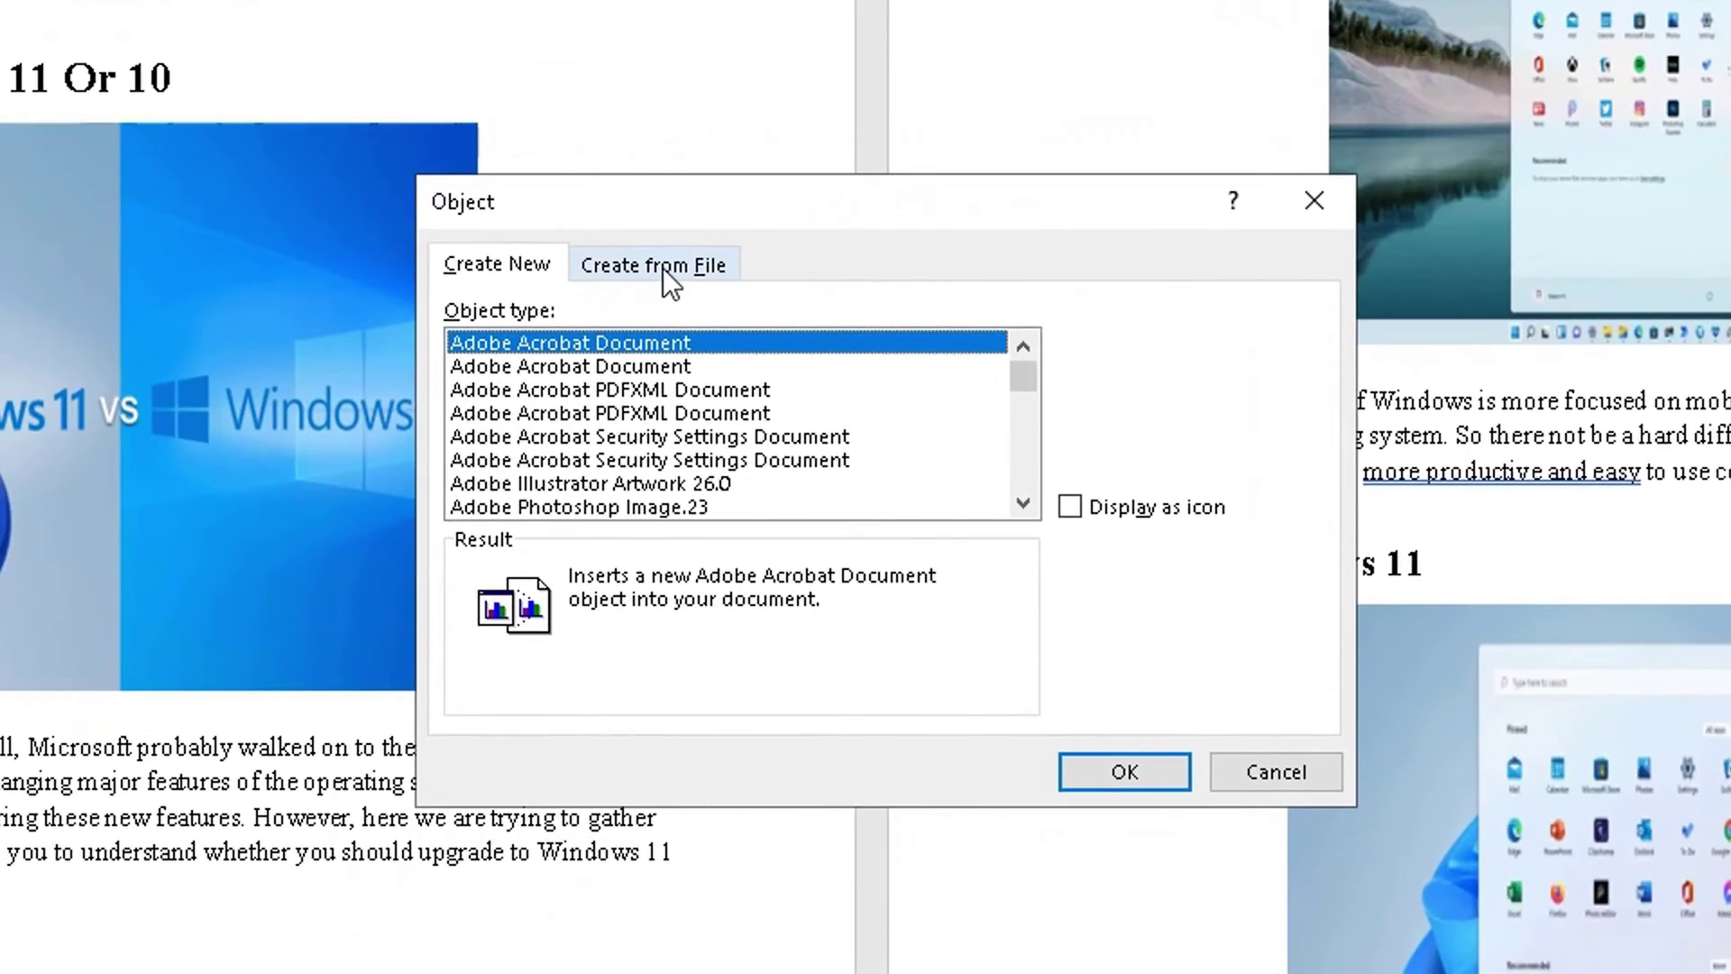
click(663, 268)
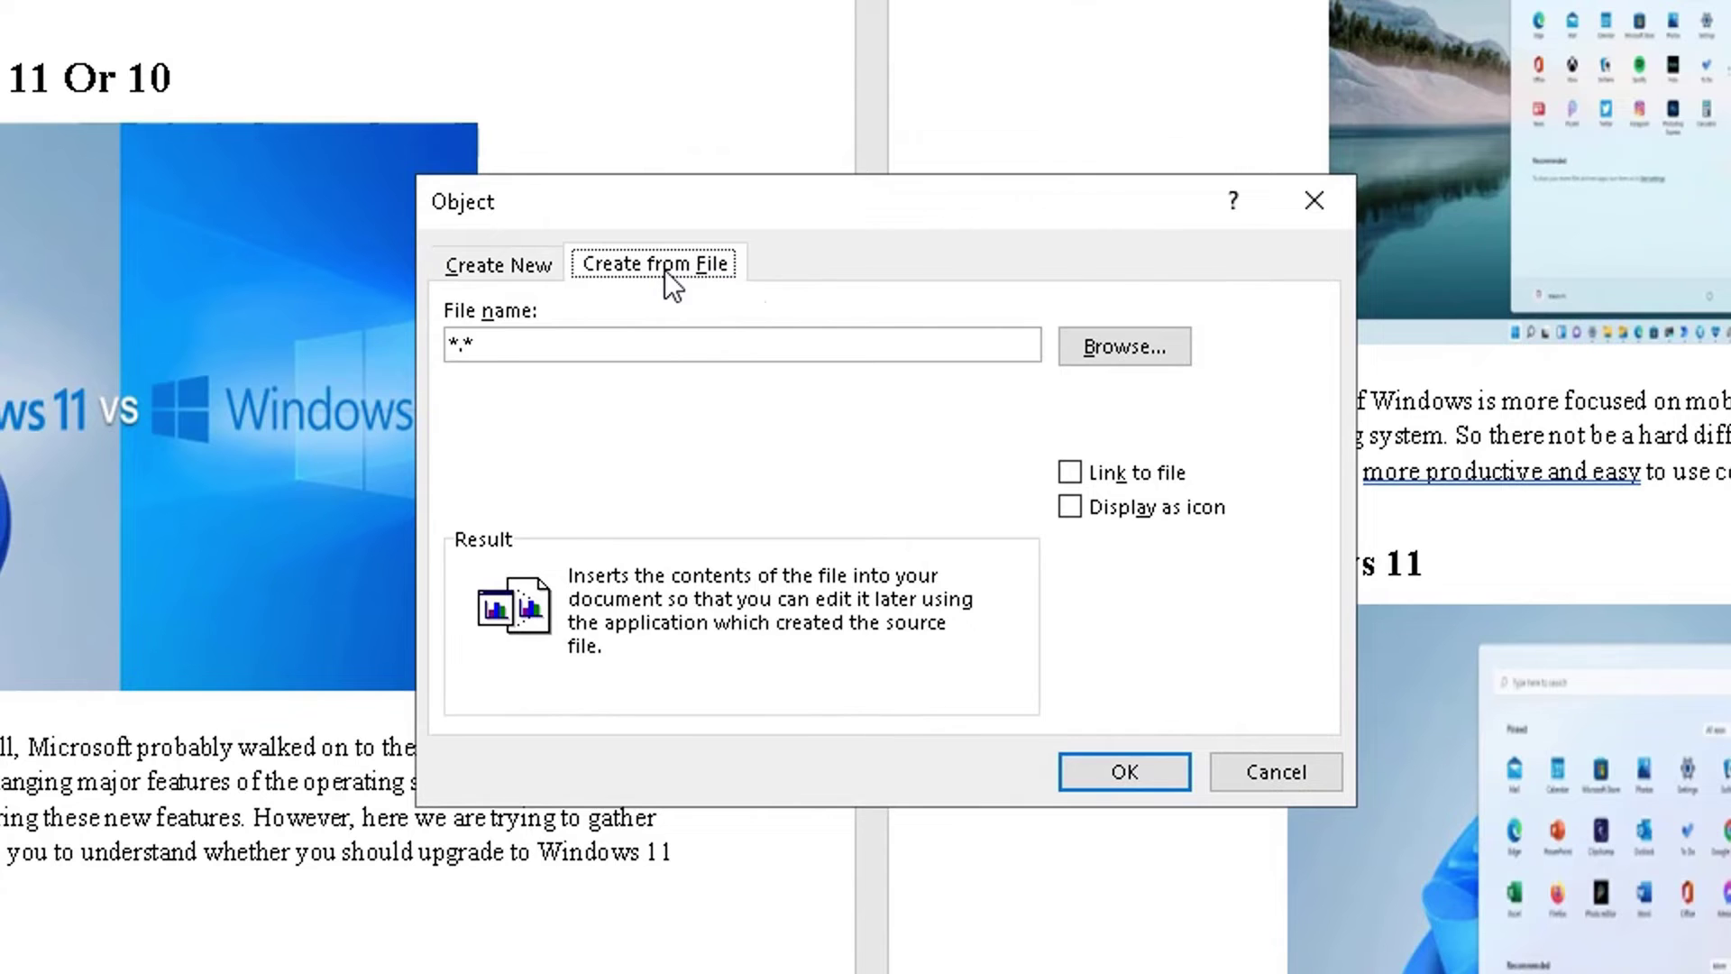
click(1080, 347)
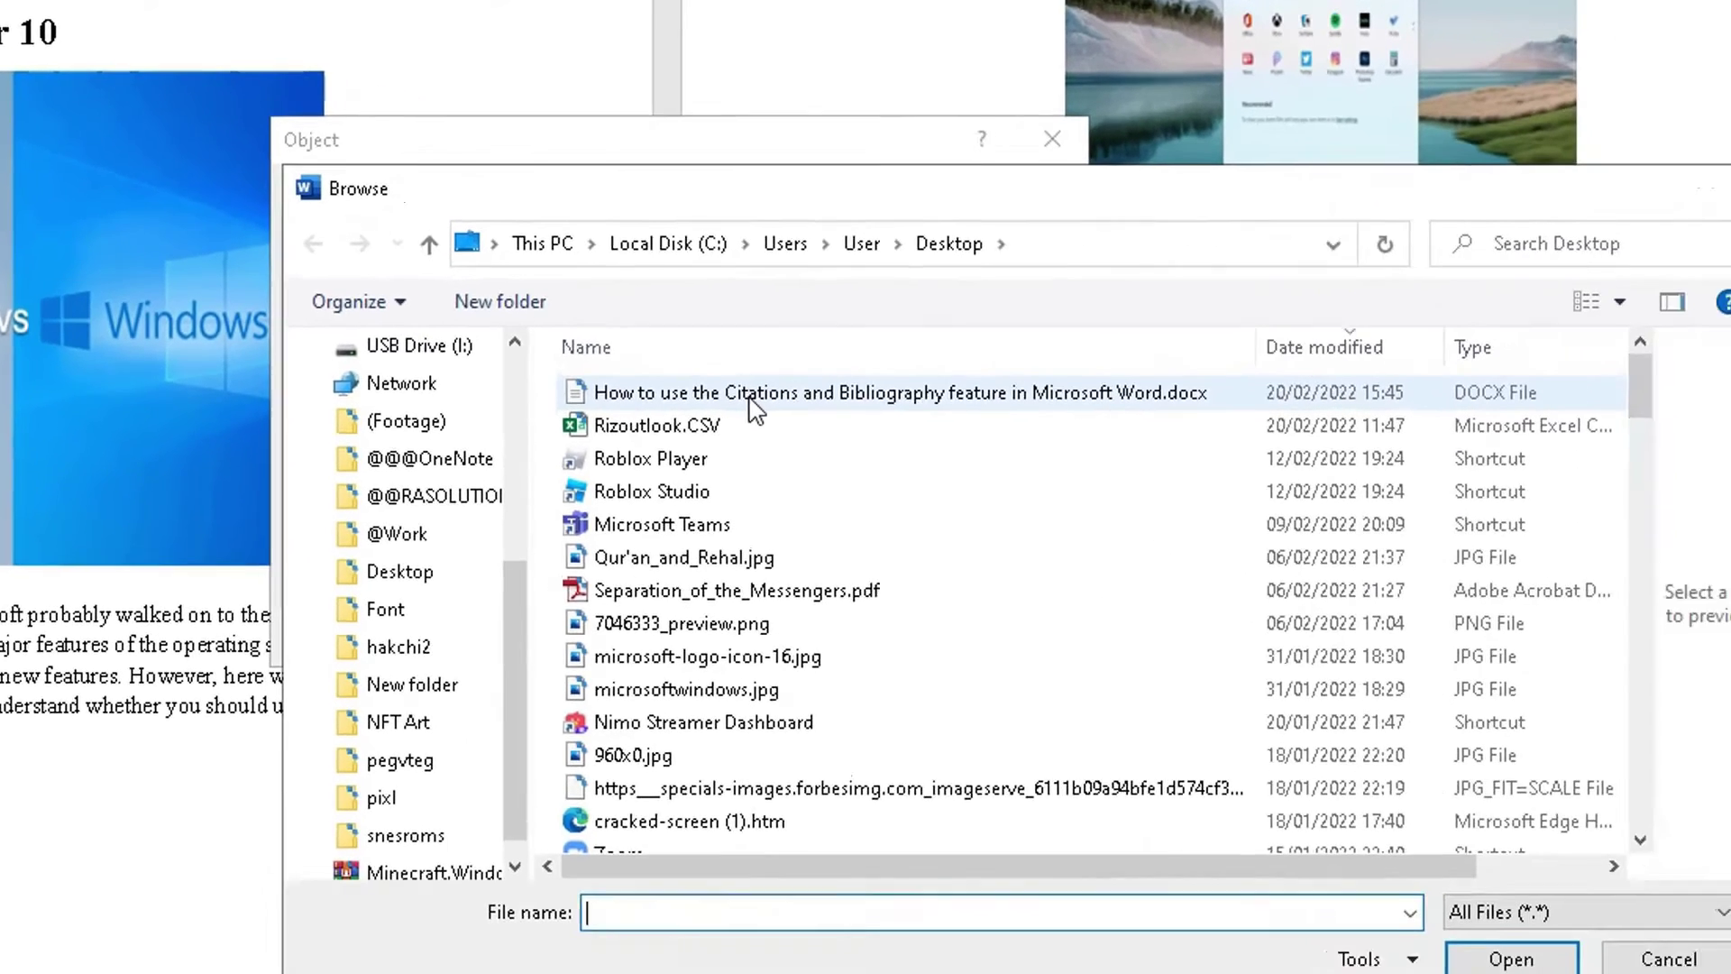
click(961, 490)
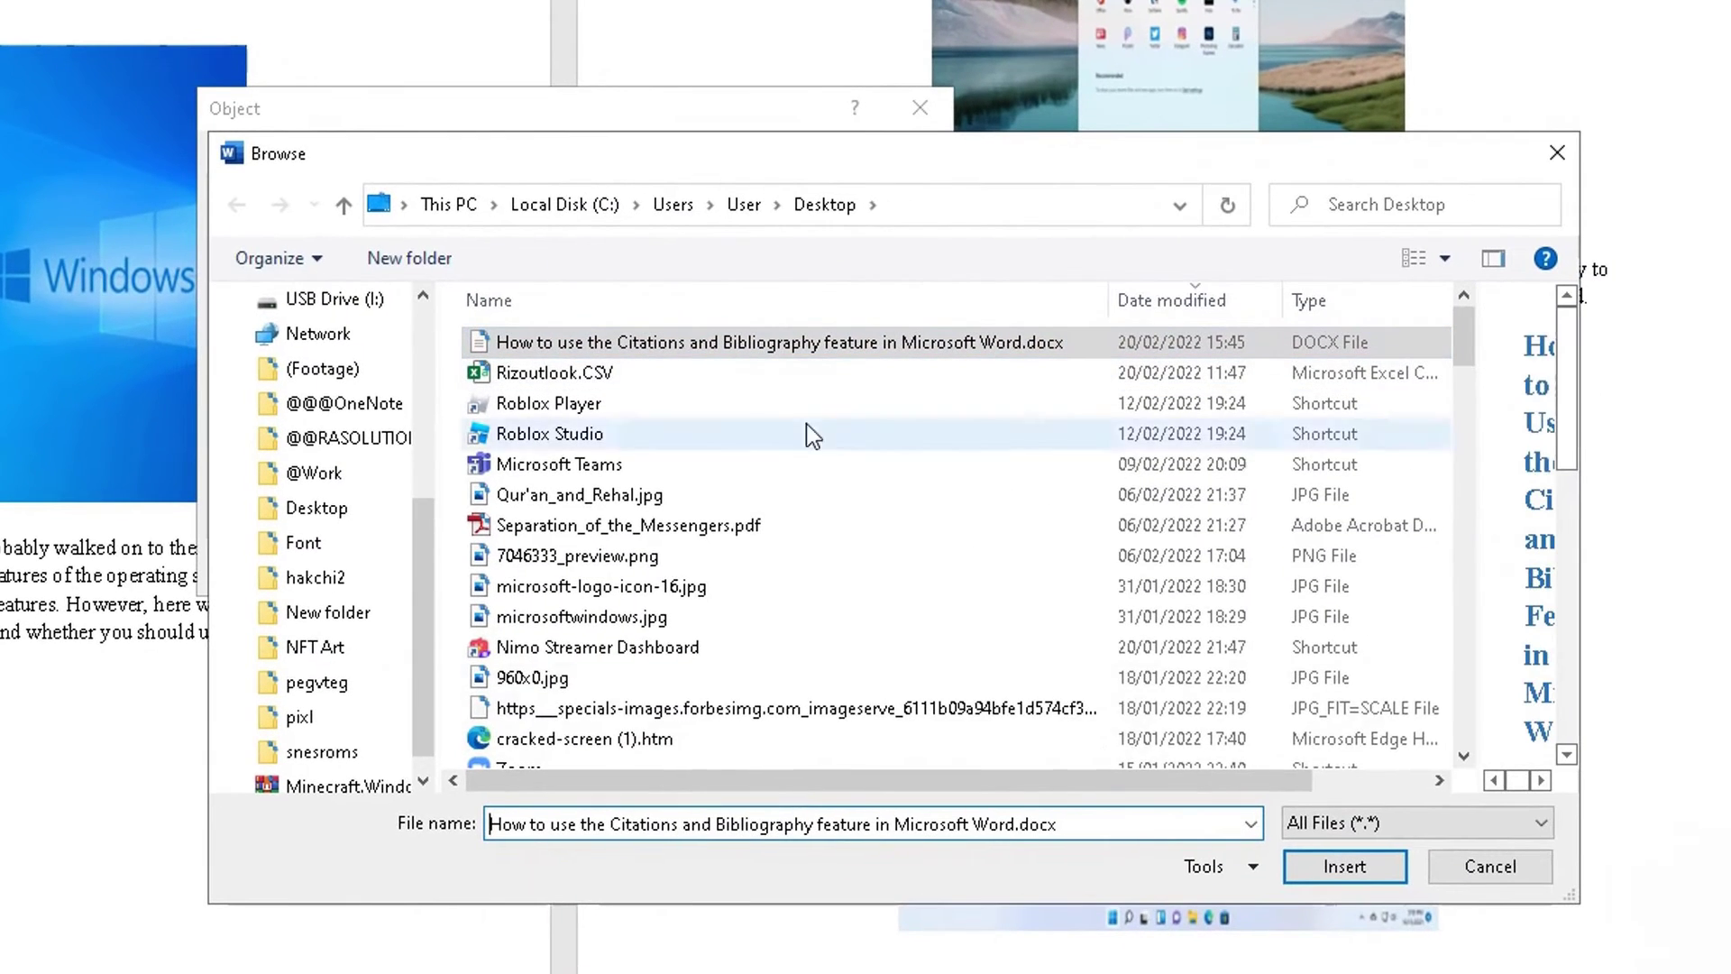
click(1319, 870)
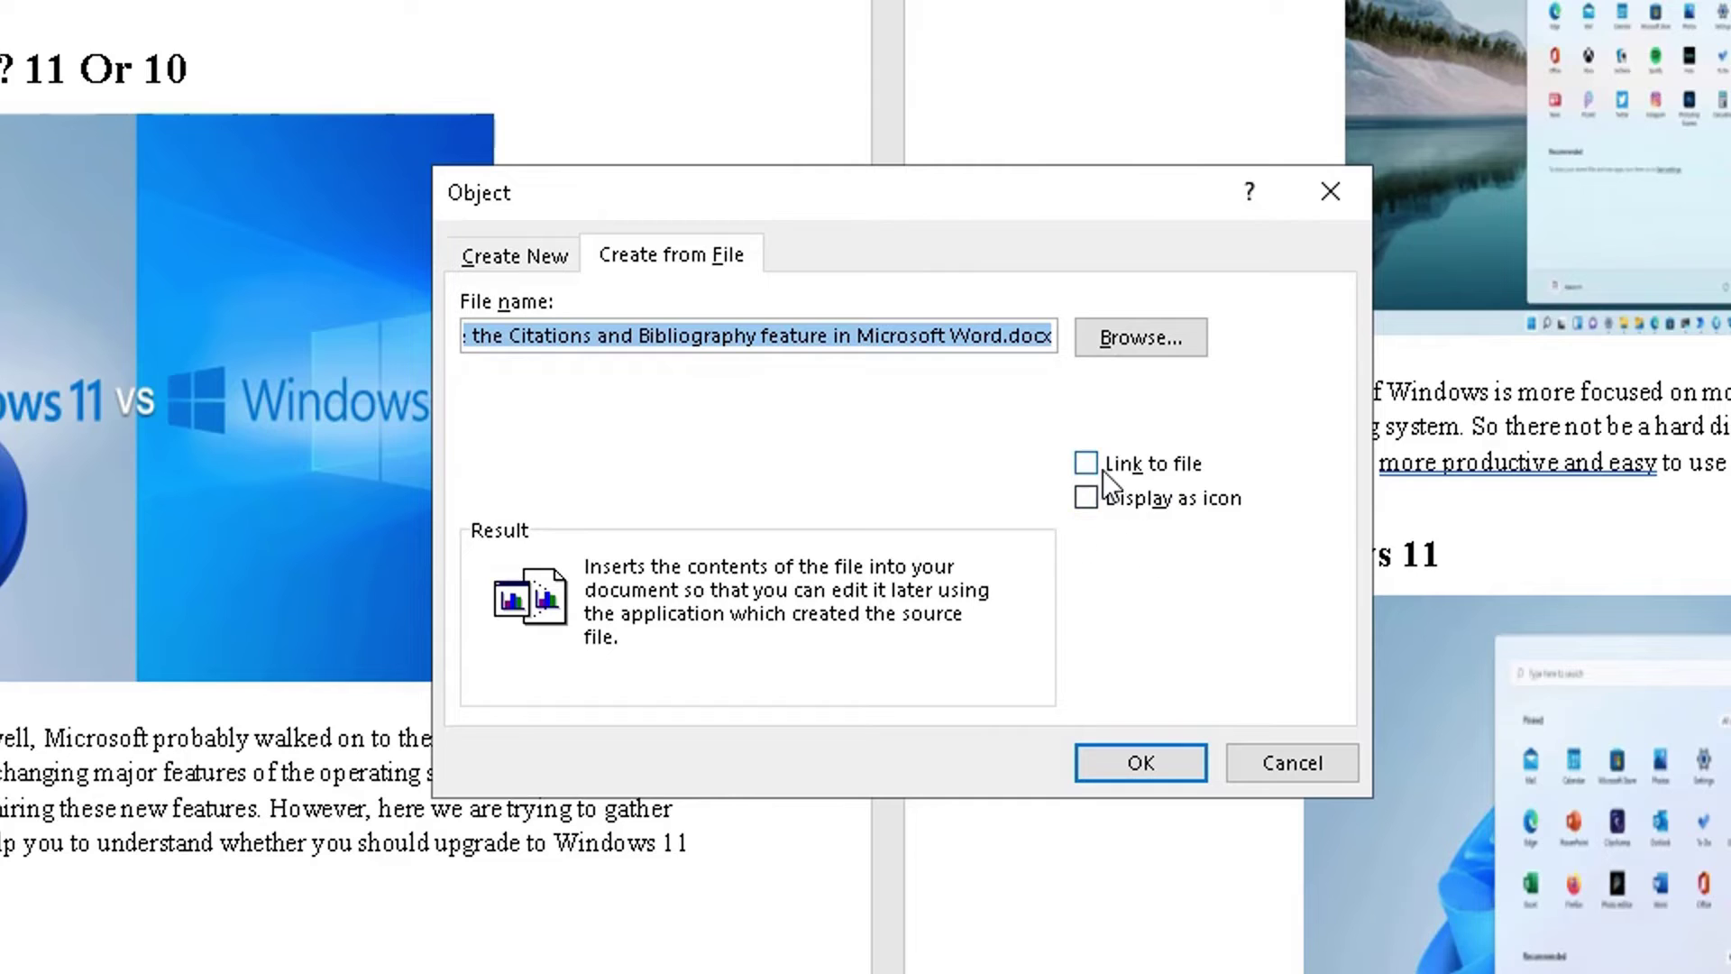
- Insert the citations document with Link to file and Display as icon enabled
click(1088, 463)
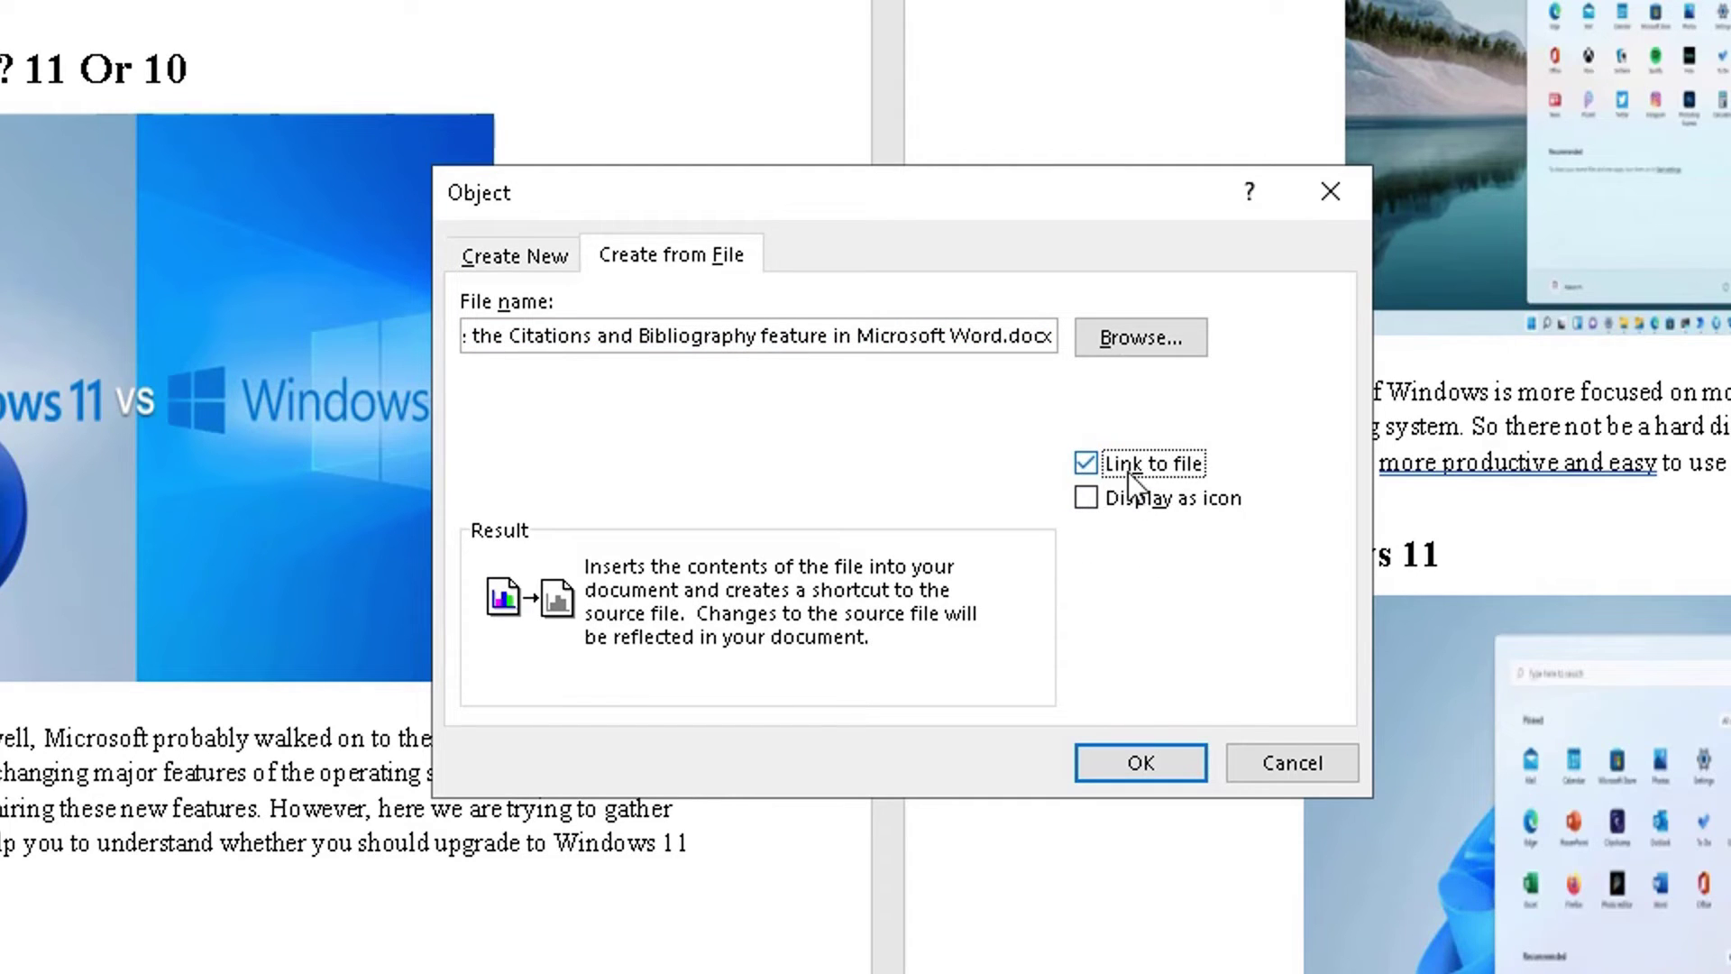
click(1089, 500)
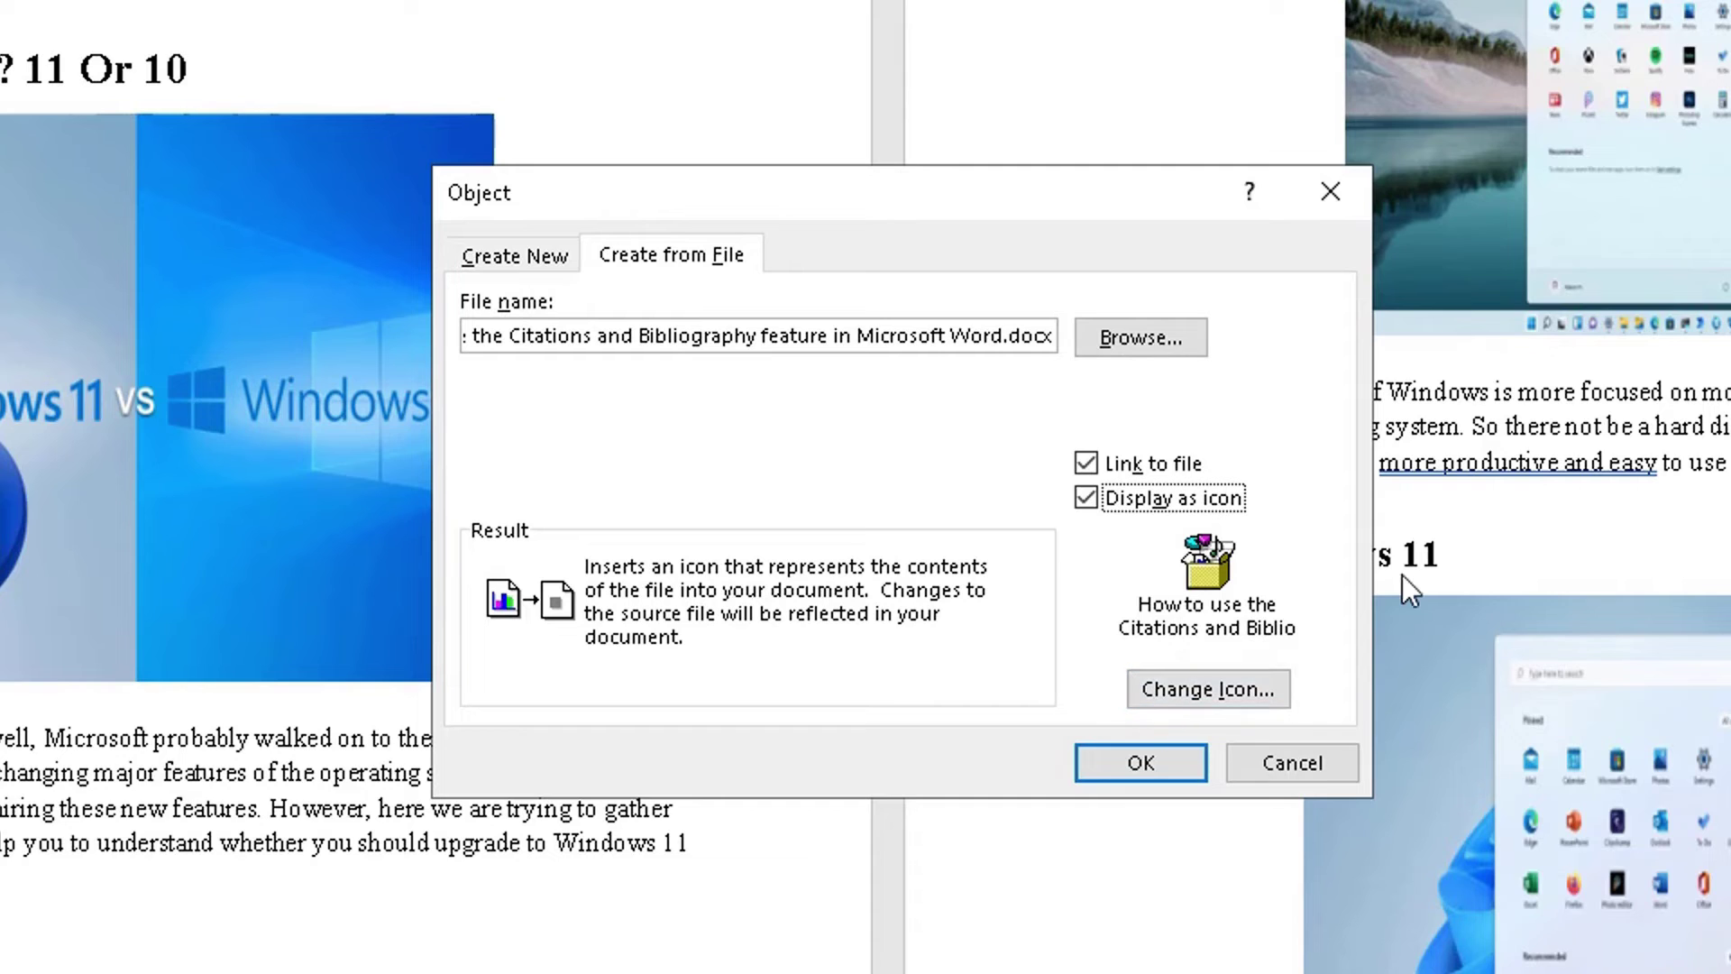
click(1105, 761)
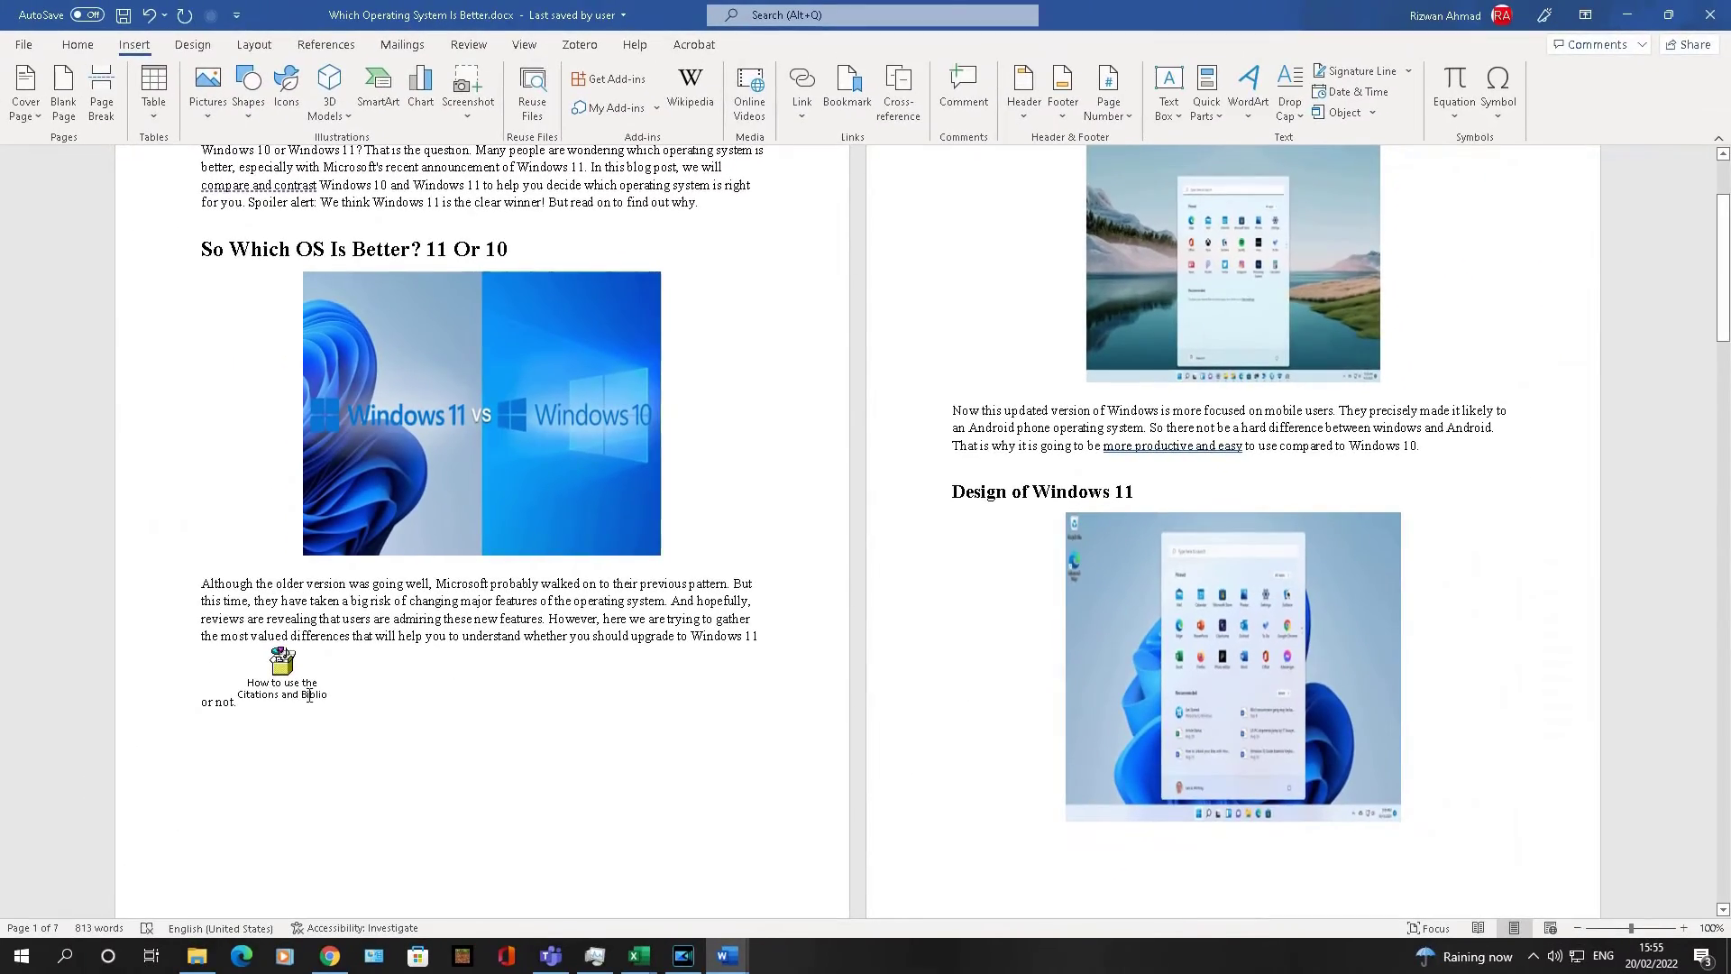
- Select the inserted citations icon, then place the caret just after it
click(282, 685)
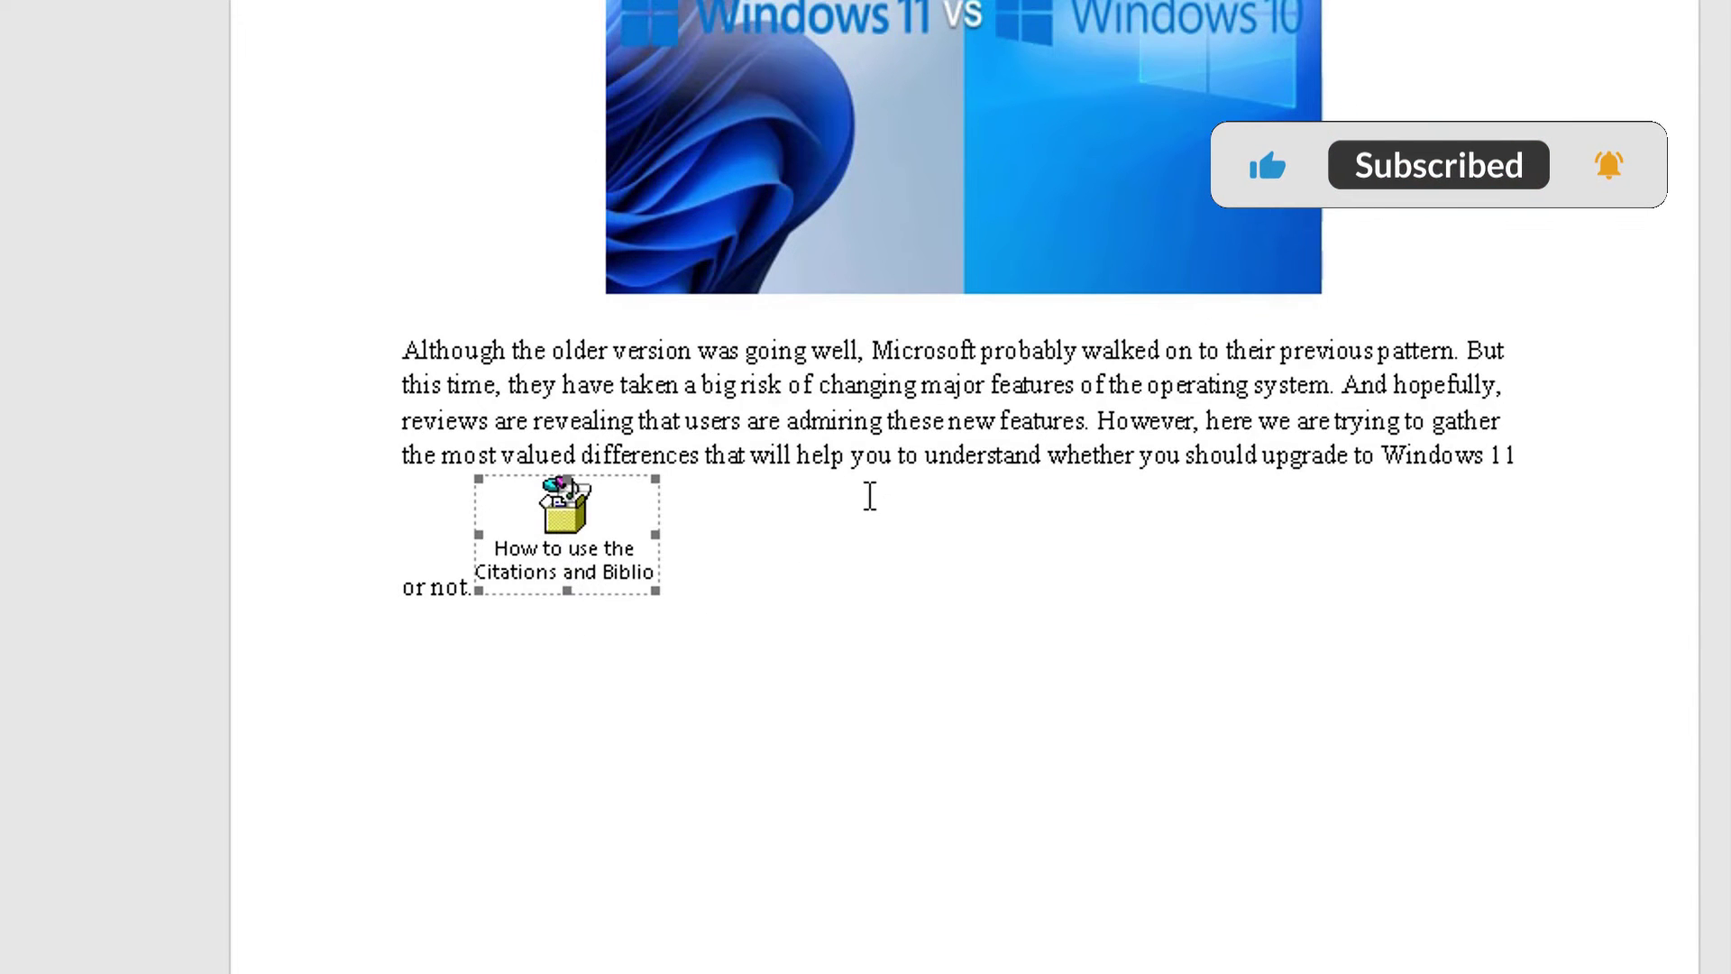
click(765, 491)
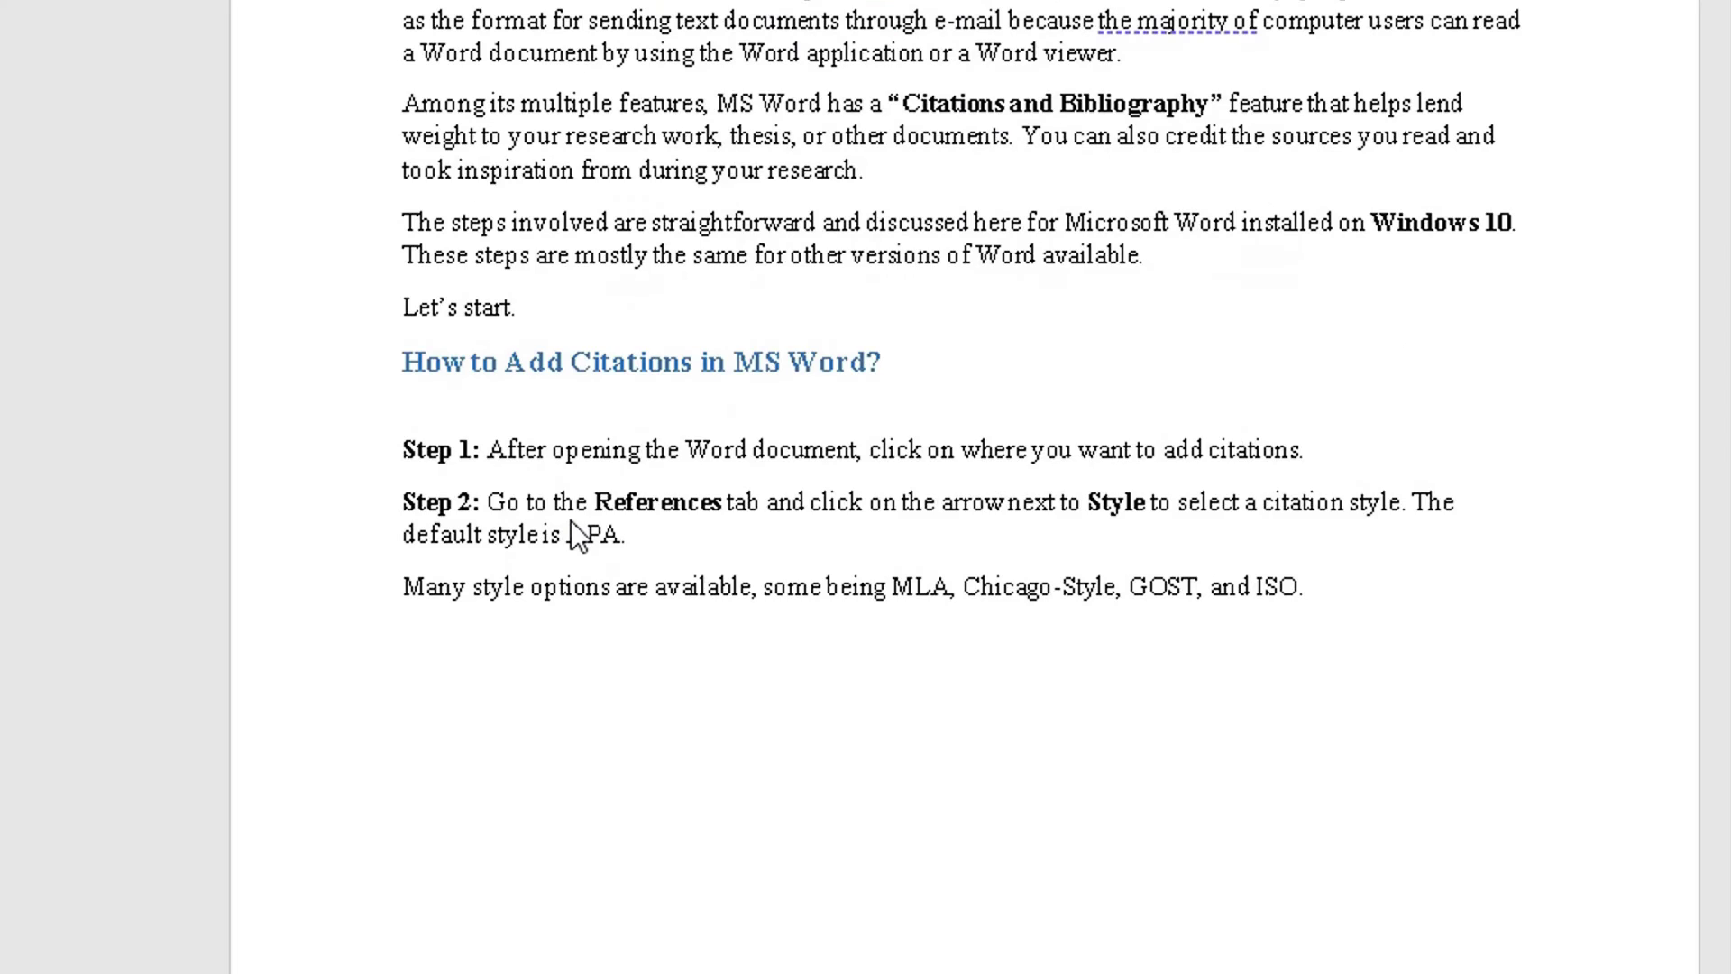
scroll(578, 534, up, 1)
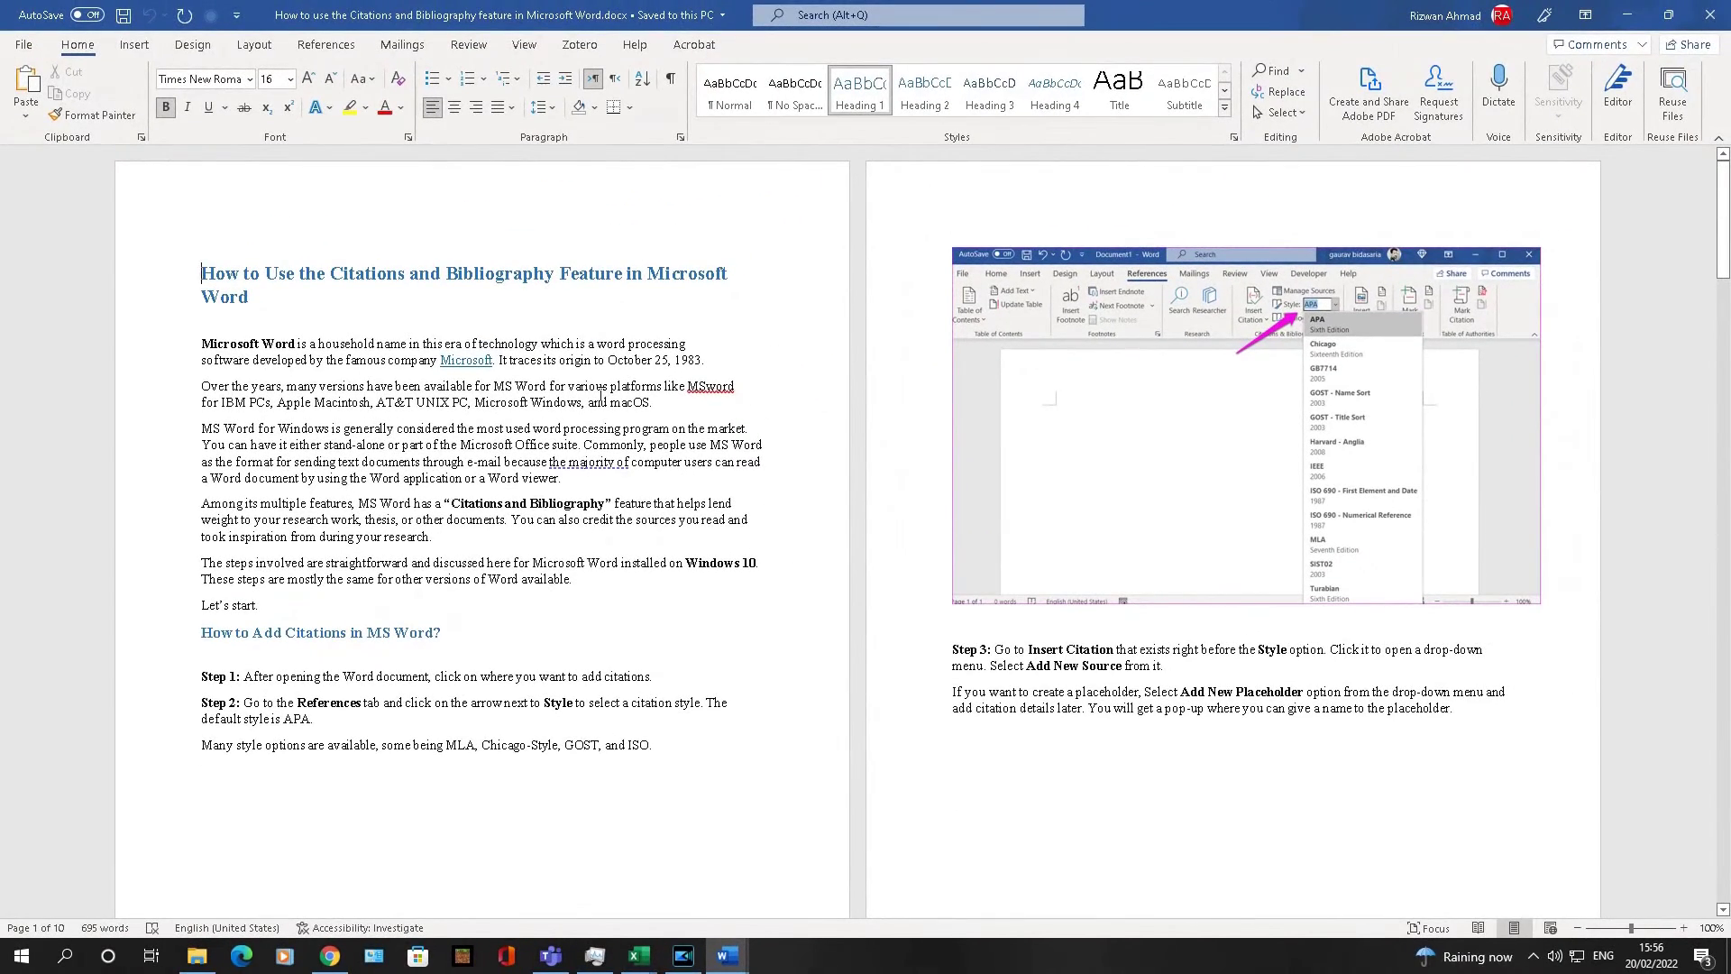
mouse_move(725, 956)
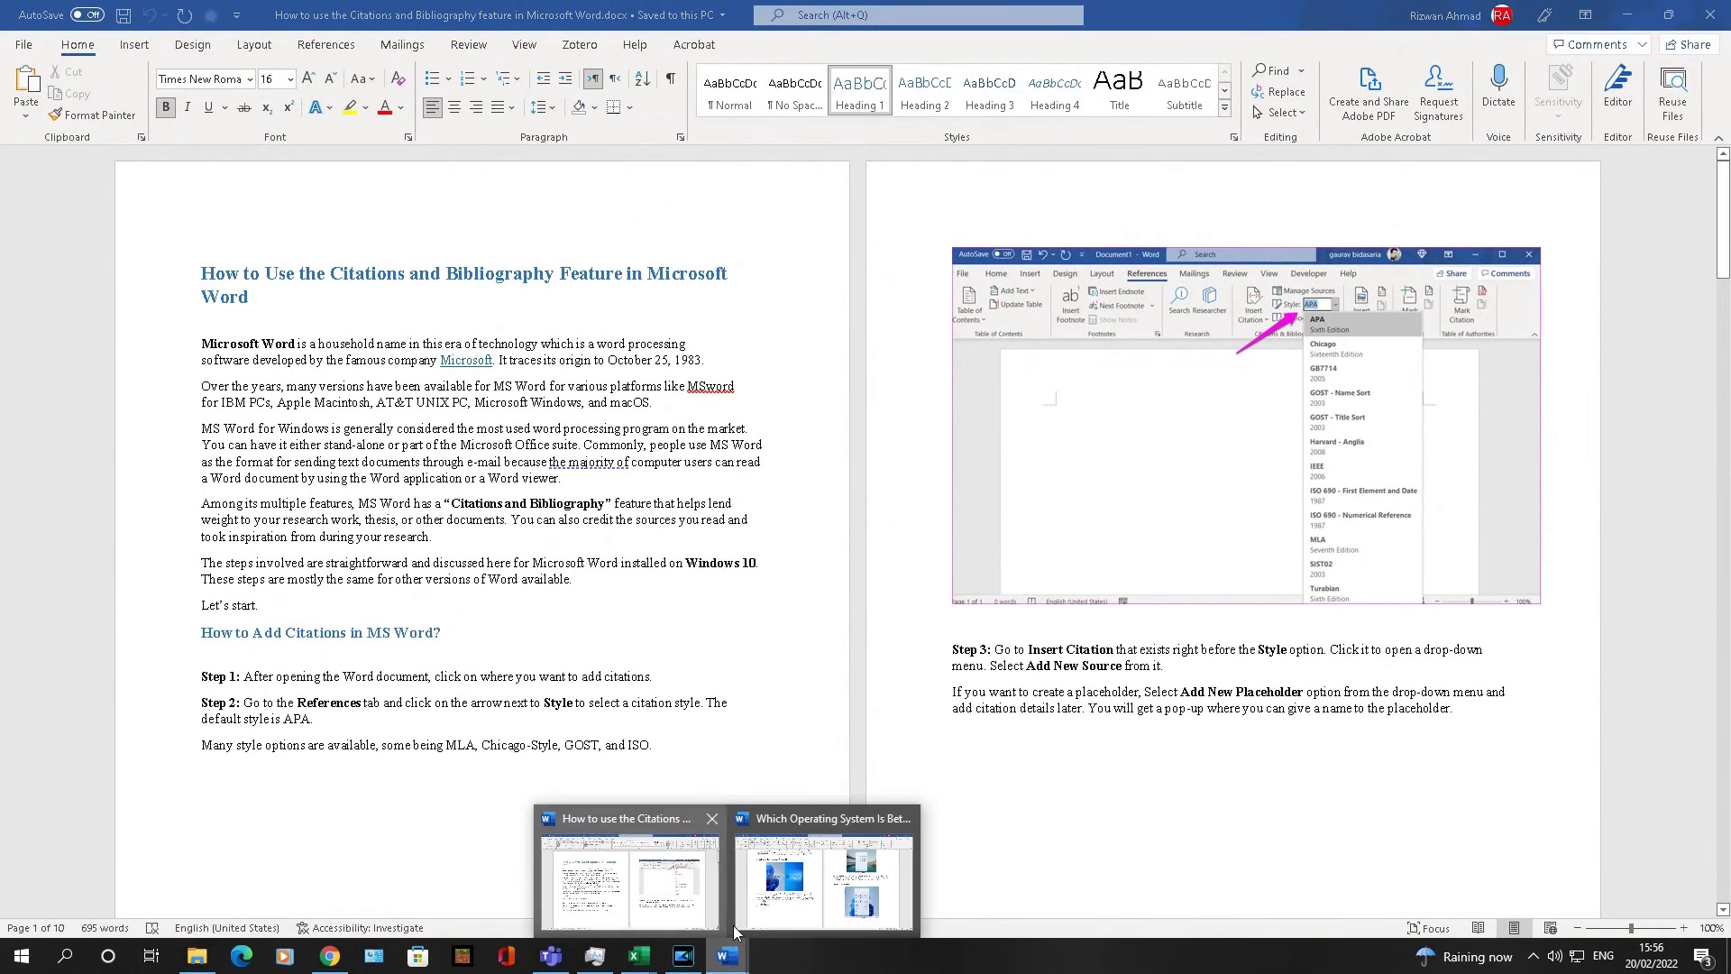
- Open the citations source from its icon, then return to the Windows 10 vs 11 article
click(759, 906)
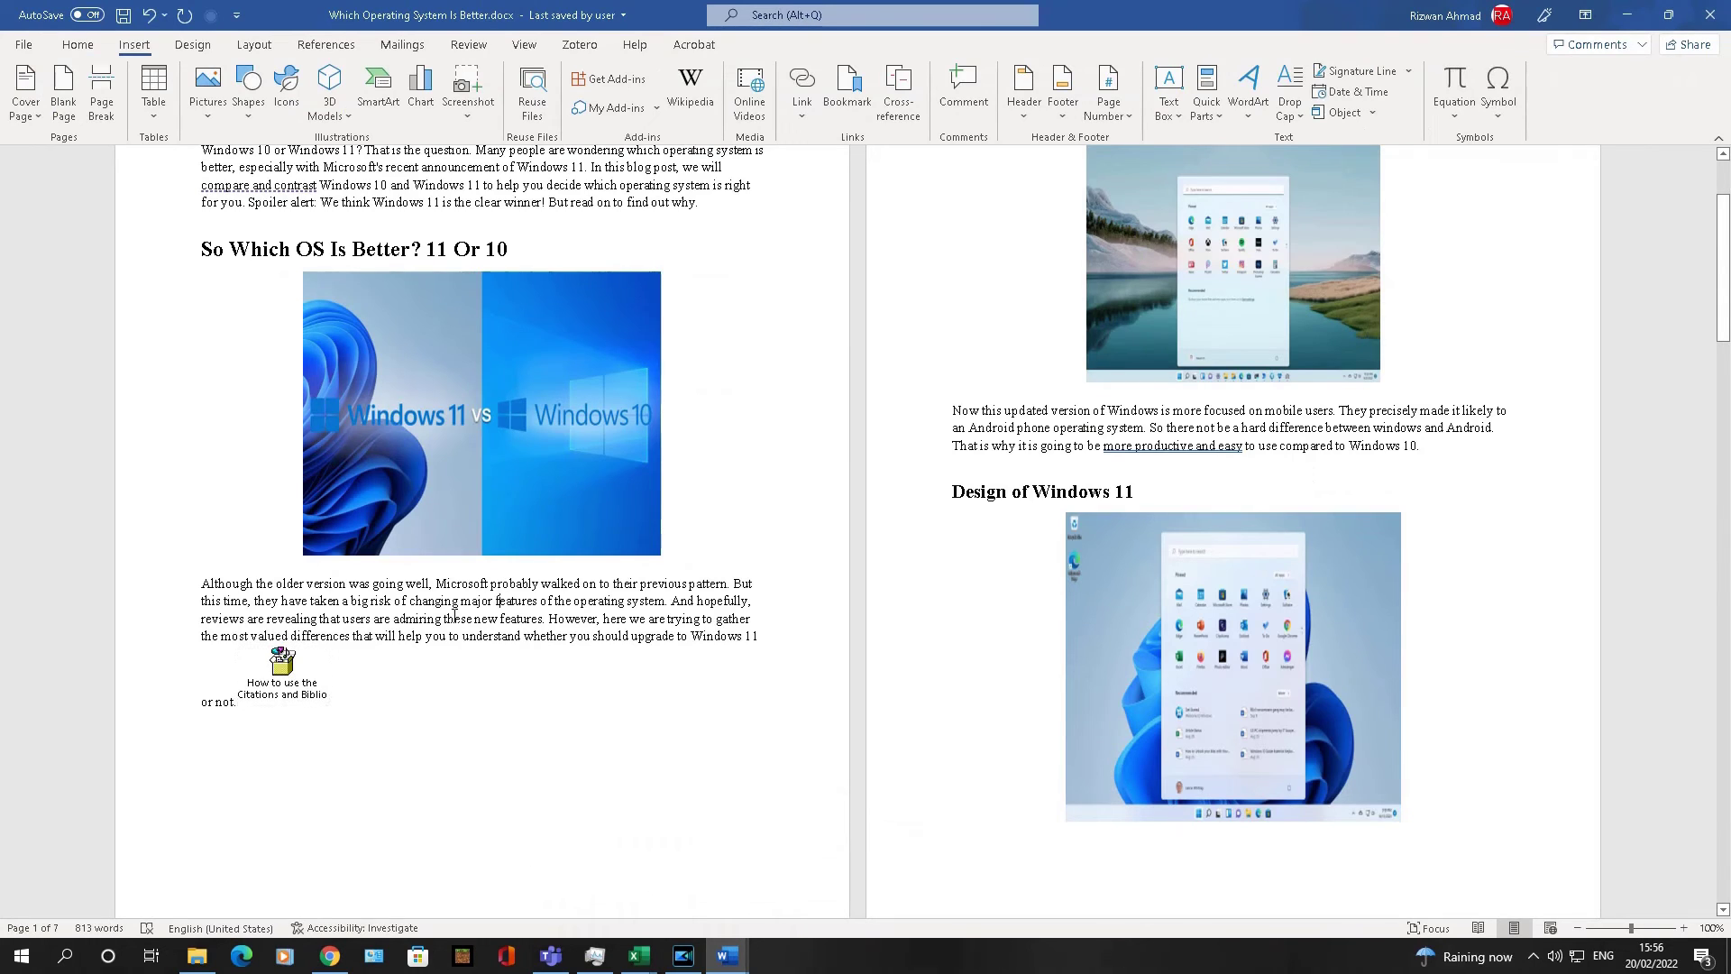
double_click(282, 666)
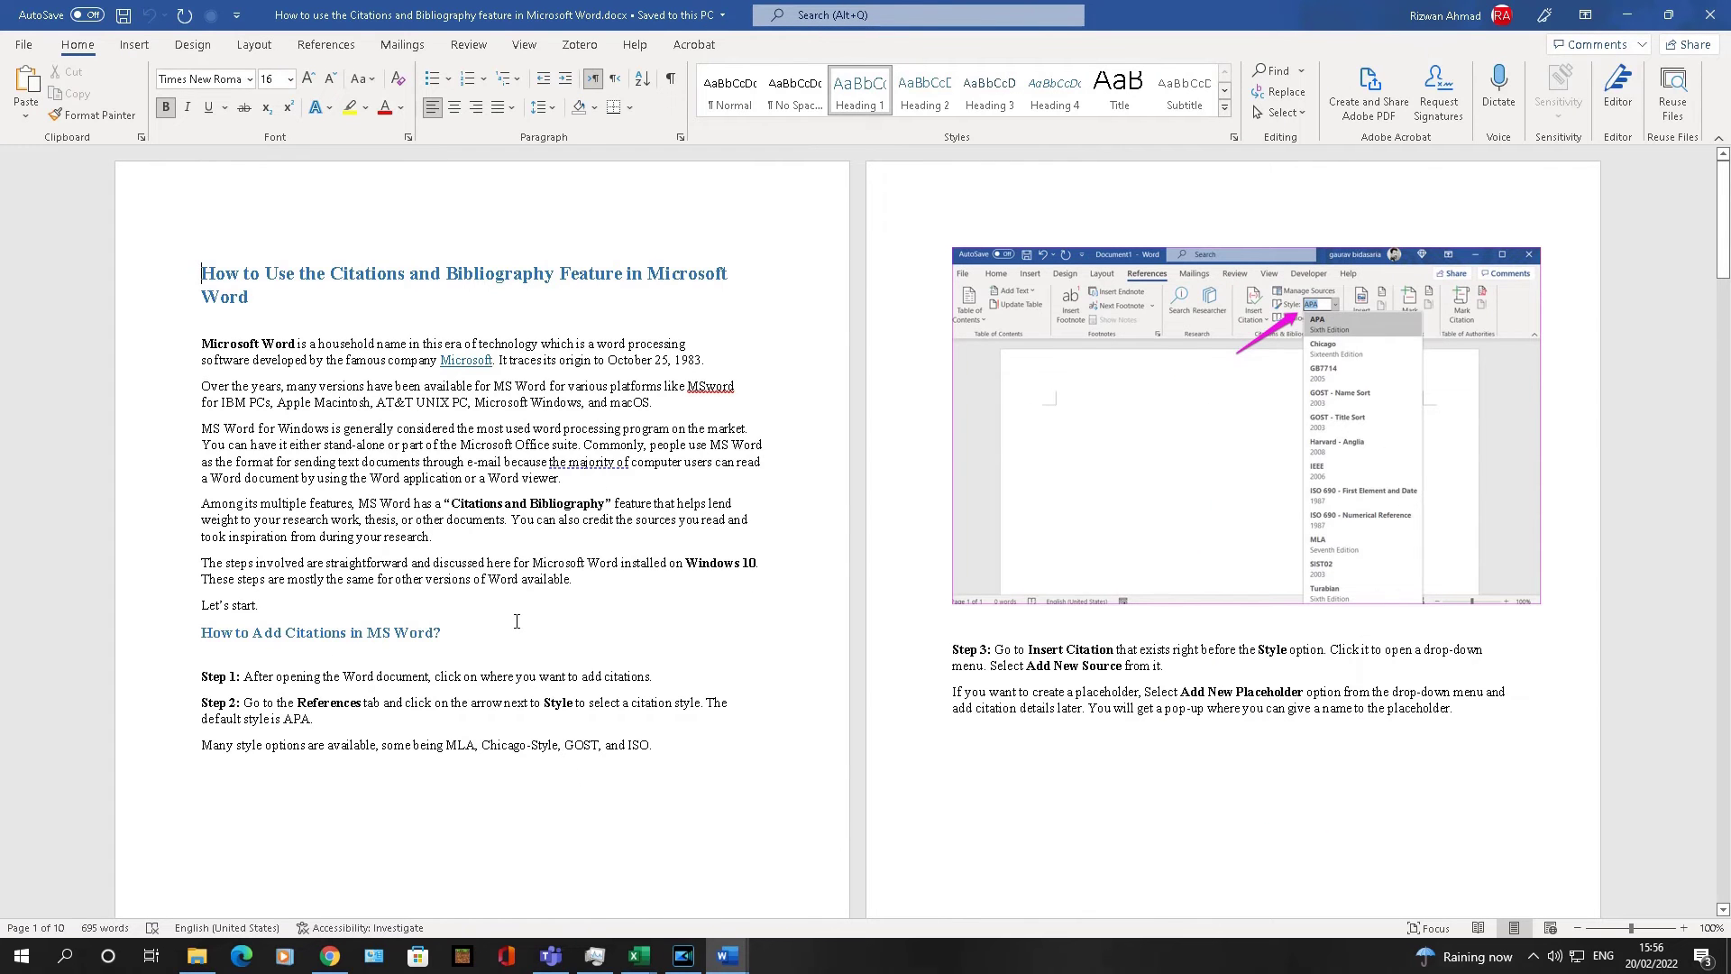
mouse_move(723, 957)
click(826, 899)
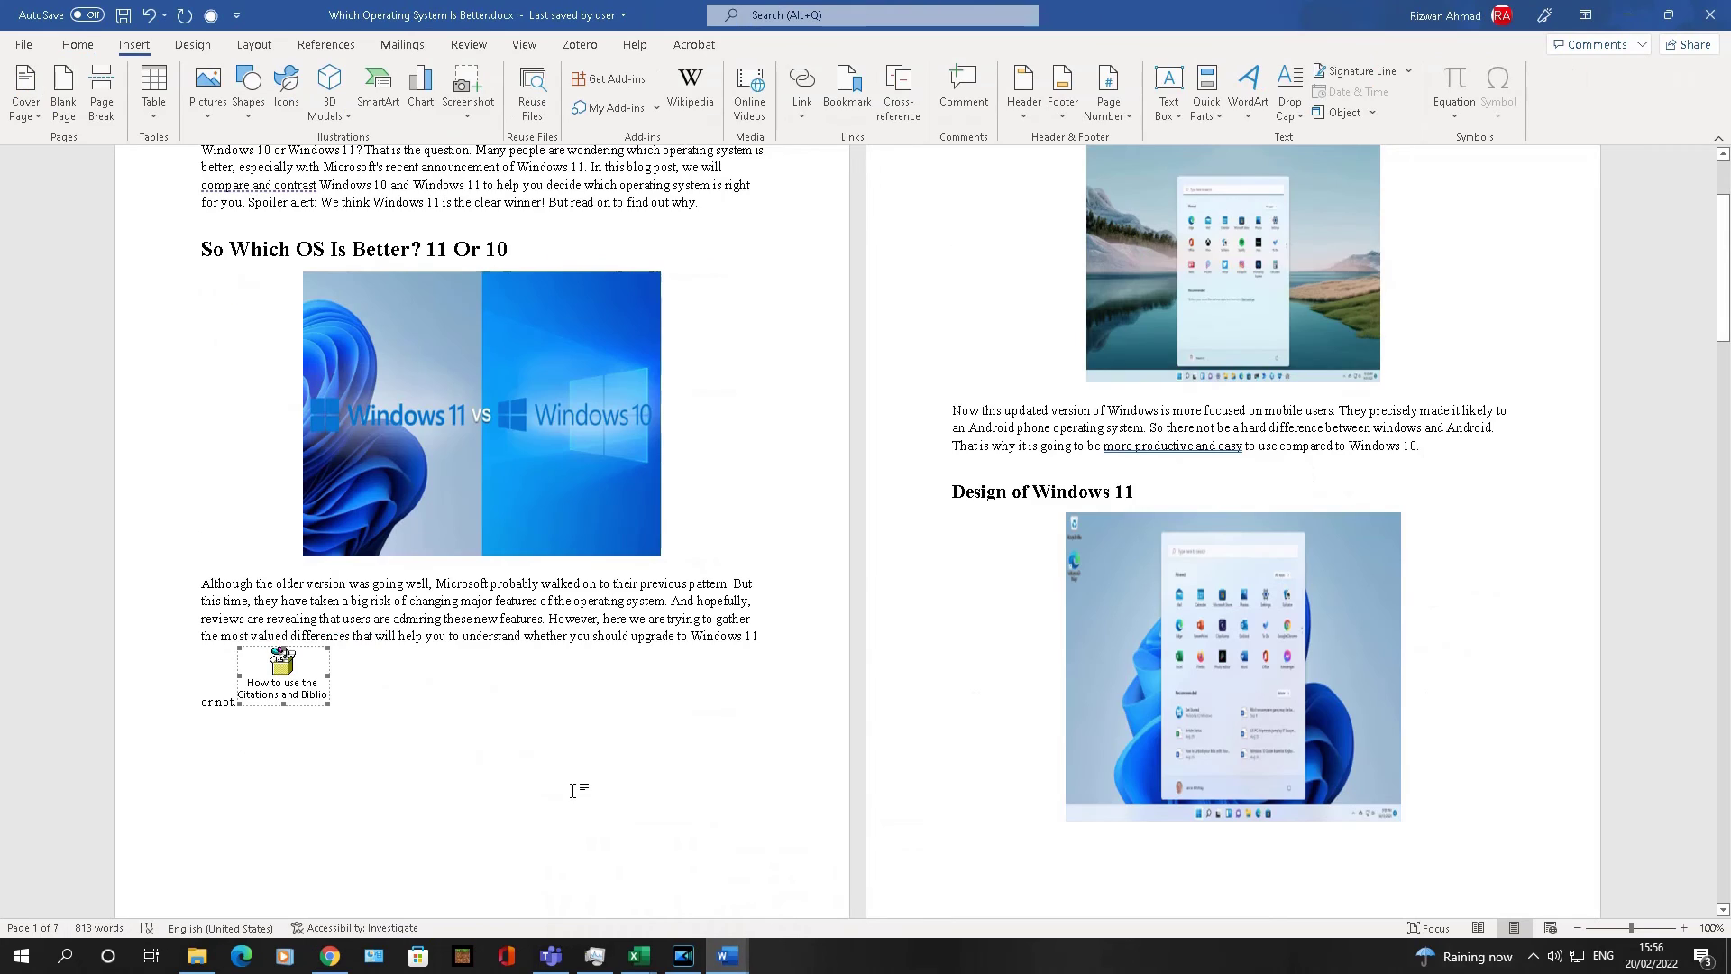